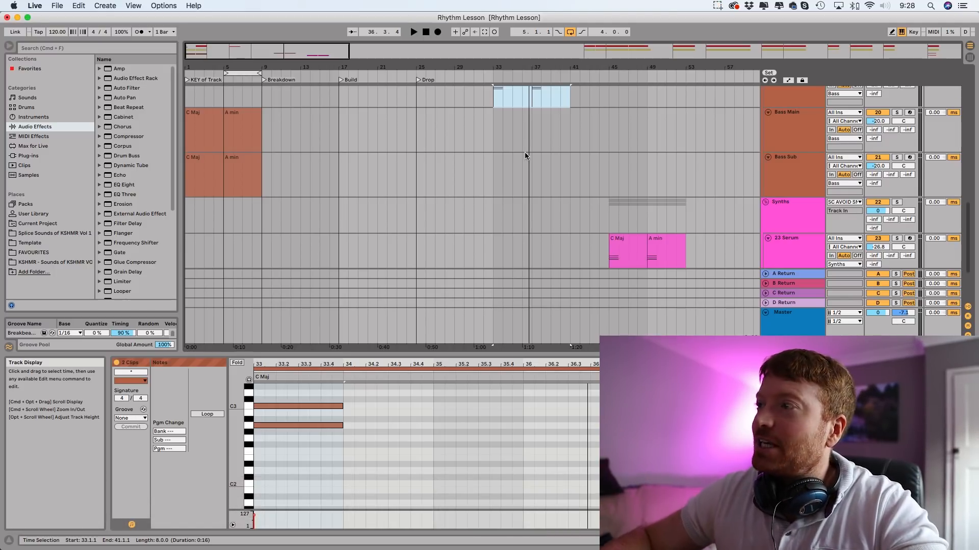
{"action": "scroll", "coordinate": [525, 156], "scroll_direction": "up", "scroll_amount": 5}
{"action": "scroll", "coordinate": [524, 155], "scroll_direction": "up", "scroll_amount": 5}
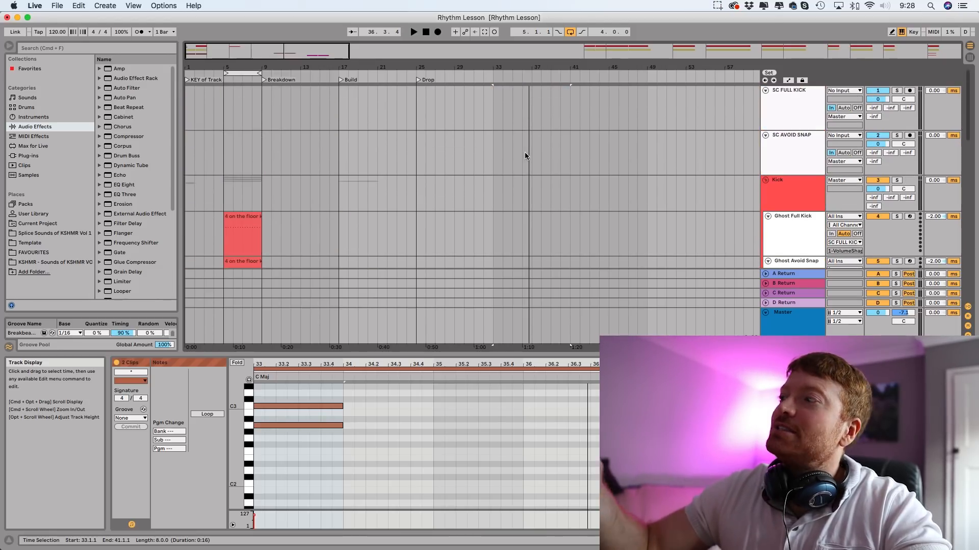
{"action": "scroll", "coordinate": [524, 155], "scroll_direction": "down", "scroll_amount": 6}
{"action": "scroll", "coordinate": [525, 156], "scroll_direction": "down", "scroll_amount": 2}
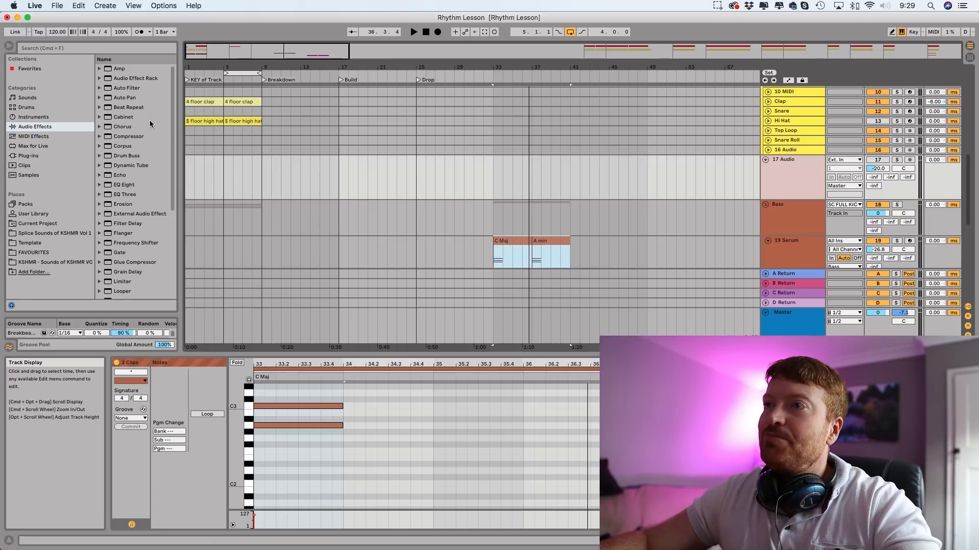
Step: Tap in a tempo of about 119 BPM by hand
{"action": "left_click", "coordinate": [39, 32]}
{"action": "left_click", "coordinate": [38, 32]}
{"action": "left_click", "coordinate": [39, 31]}
{"action": "left_click", "coordinate": [38, 34]}
{"action": "left_click", "coordinate": [39, 35]}
{"action": "left_click", "coordinate": [38, 35]}
{"action": "left_click", "coordinate": [39, 35]}
{"action": "left_click", "coordinate": [39, 34]}
{"action": "left_click", "coordinate": [38, 34]}
{"action": "left_click", "coordinate": [39, 35]}
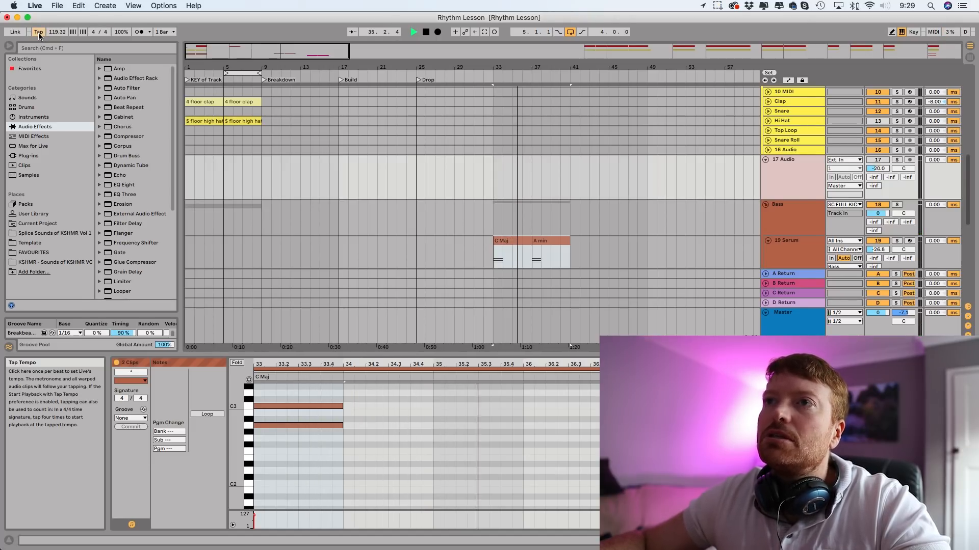
Step: Set the project tempo to 120 BPM and stop playback
{"action": "left_click", "coordinate": [53, 34]}
{"action": "type", "text": "120"}
{"action": "key", "text": "Return"}
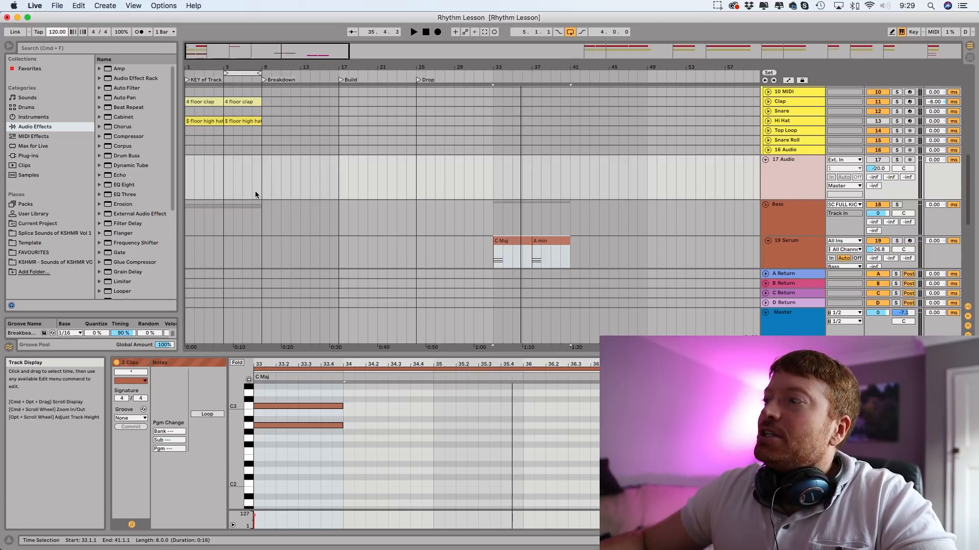
Step: Configure the audio input device as Scarlett 2i2 USB (2 In, 2 Out) so the 17 Audio track can receive external input
{"action": "left_click", "coordinate": [801, 160]}
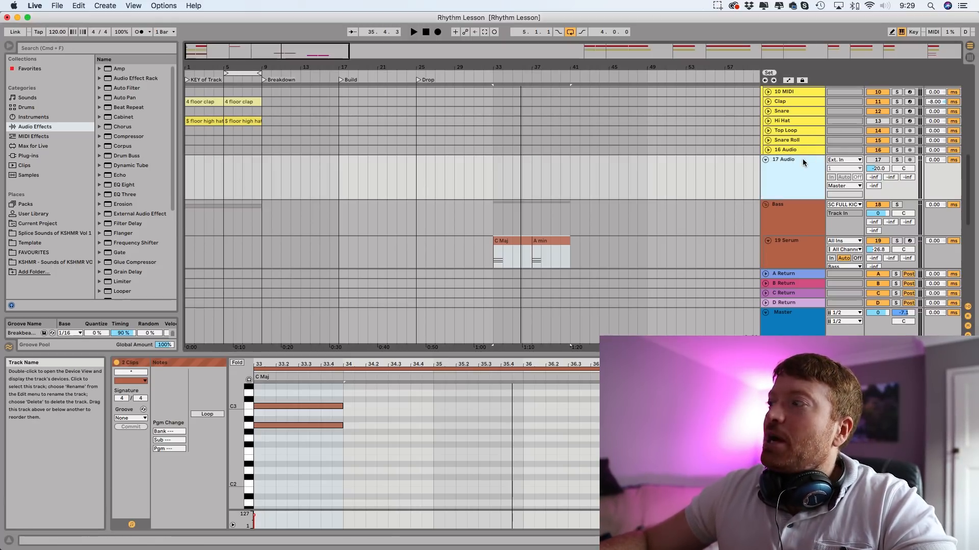
{"action": "left_click", "coordinate": [850, 161]}
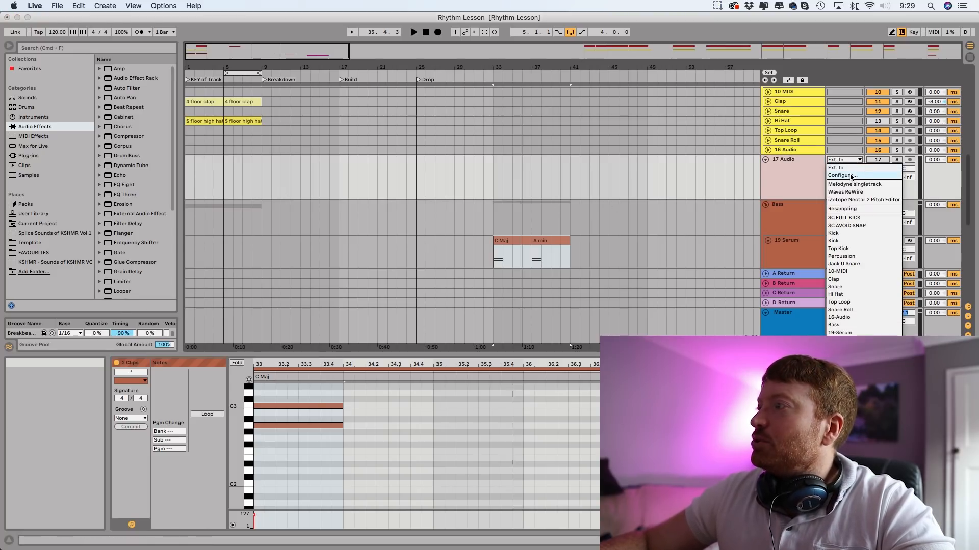
{"action": "left_click", "coordinate": [850, 175]}
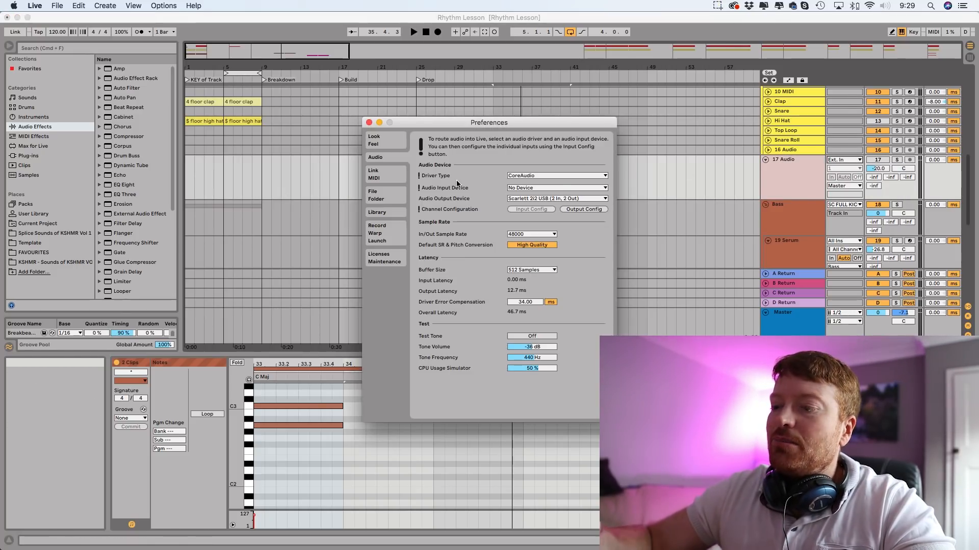
{"action": "left_click", "coordinate": [515, 188]}
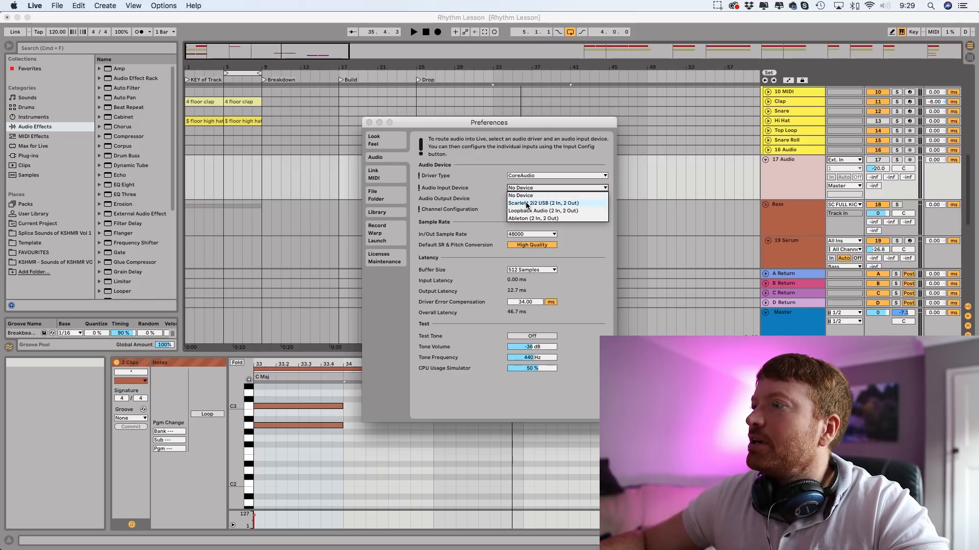
{"action": "left_click", "coordinate": [527, 204]}
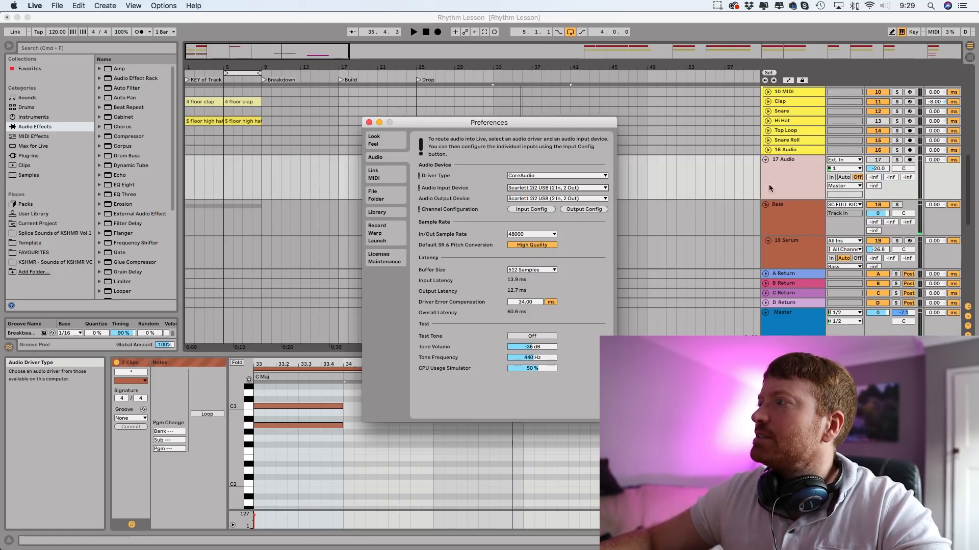
{"action": "left_click", "coordinate": [369, 123]}
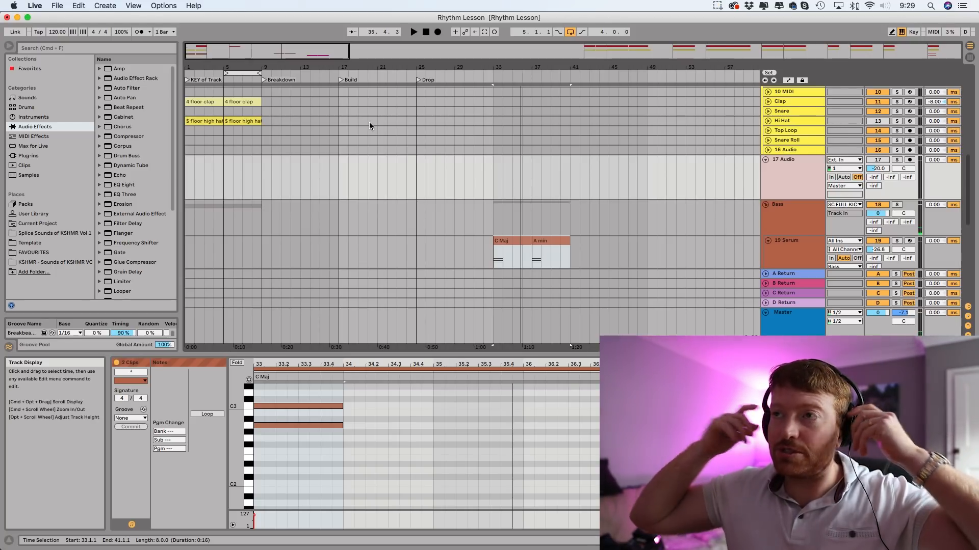
Step: Turn on the metronome and briefly play from the Build marker at bar 17
{"action": "left_click", "coordinate": [139, 32]}
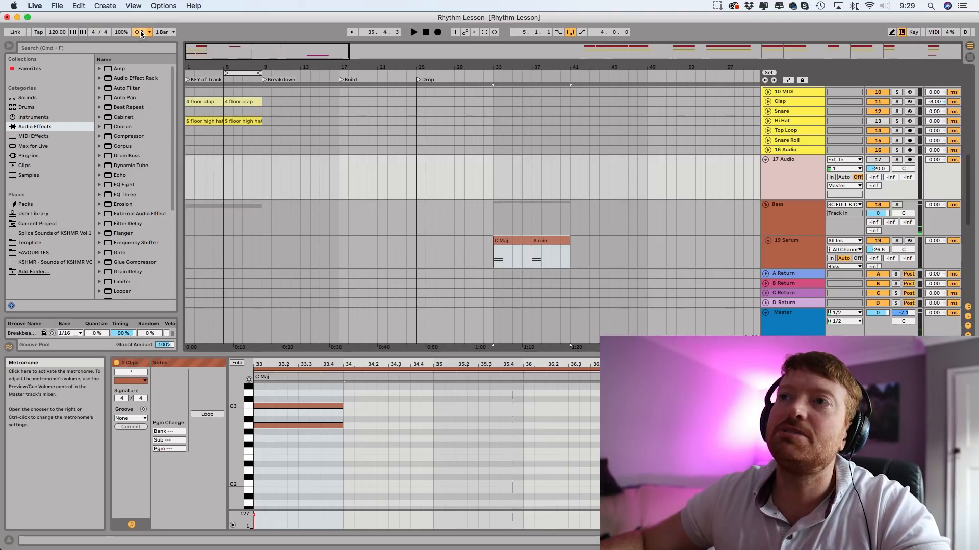
{"action": "left_click", "coordinate": [340, 180]}
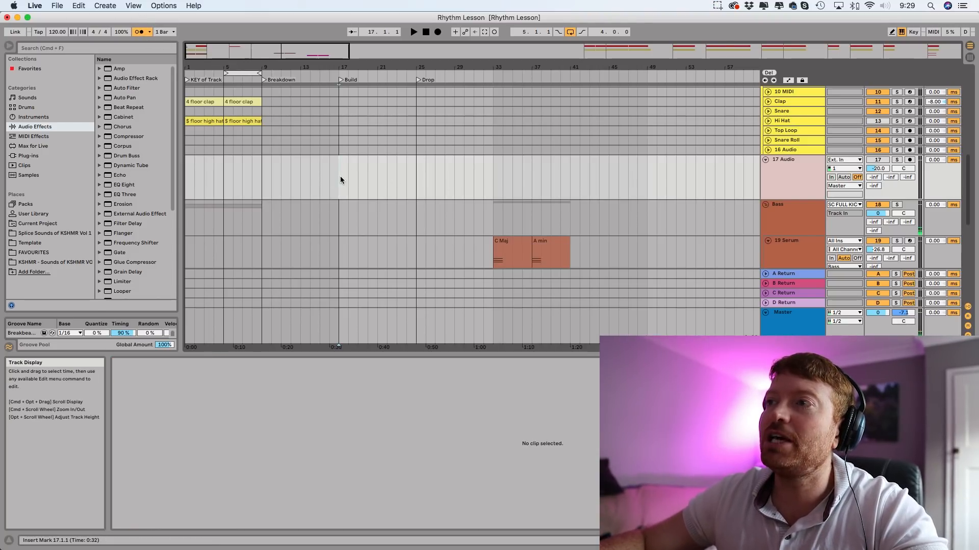
{"action": "key", "text": "space"}
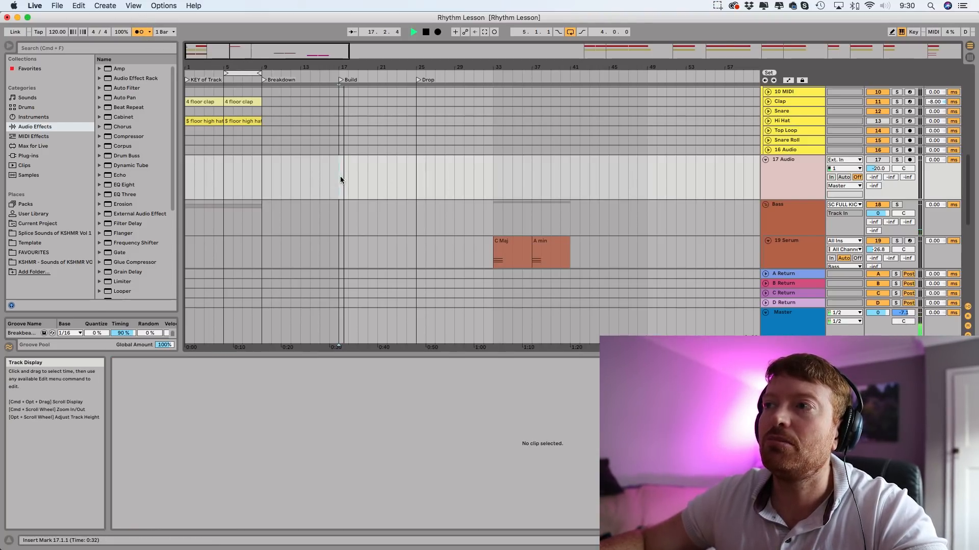
{"action": "key", "text": "space"}
Step: Move the "4 on the floor kick" clip on the Kick track from bar 17 to bar 33
{"action": "scroll", "coordinate": [341, 179], "scroll_direction": "up", "scroll_amount": 10}
{"action": "scroll", "coordinate": [340, 179], "scroll_direction": "down", "scroll_amount": 4}
{"action": "left_click", "coordinate": [356, 194]}
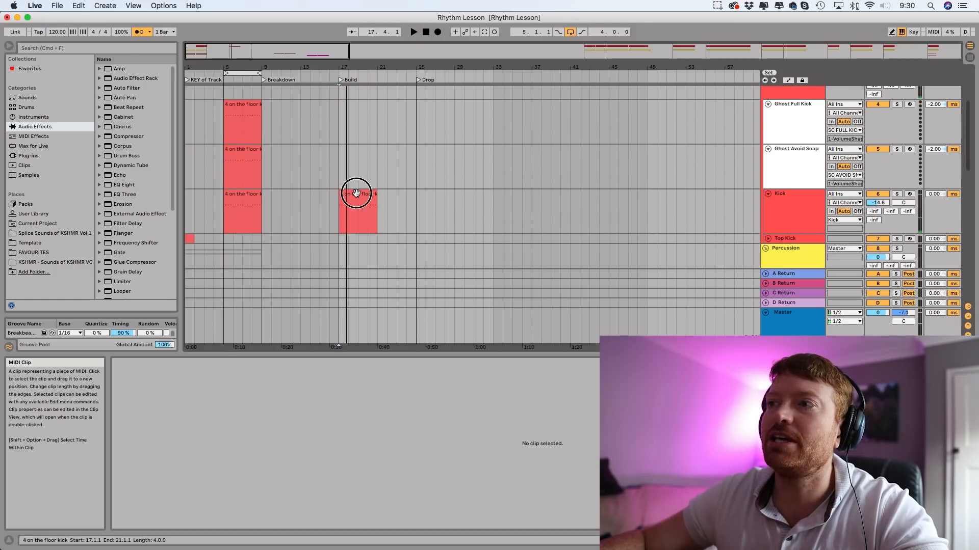
{"action": "left_click_drag", "start_coordinate": [355, 194], "coordinate": [510, 195]}
Step: Play from the Build marker at bar 17 again to hear the metronome without the kick
{"action": "scroll", "coordinate": [419, 198], "scroll_direction": "down", "scroll_amount": 10}
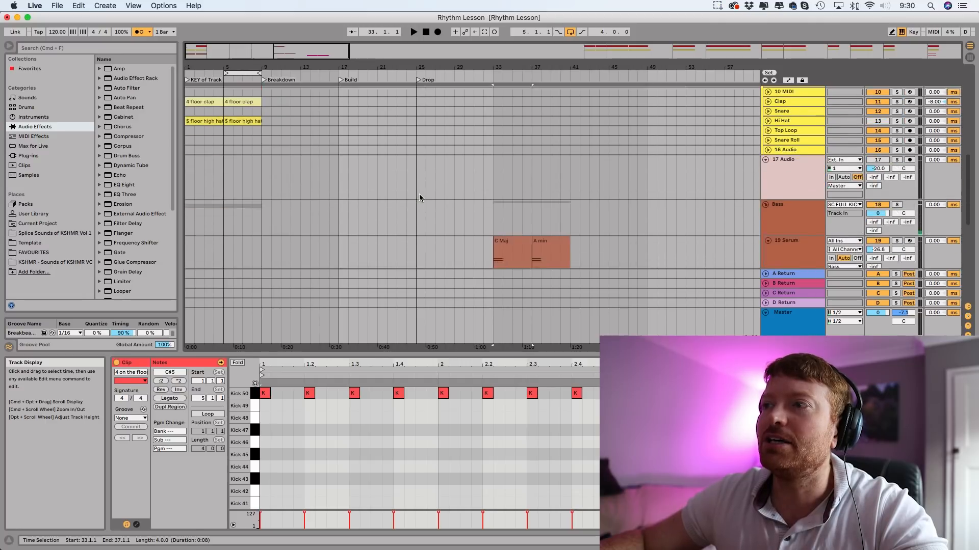
{"action": "left_click", "coordinate": [340, 205]}
{"action": "key", "text": "space"}
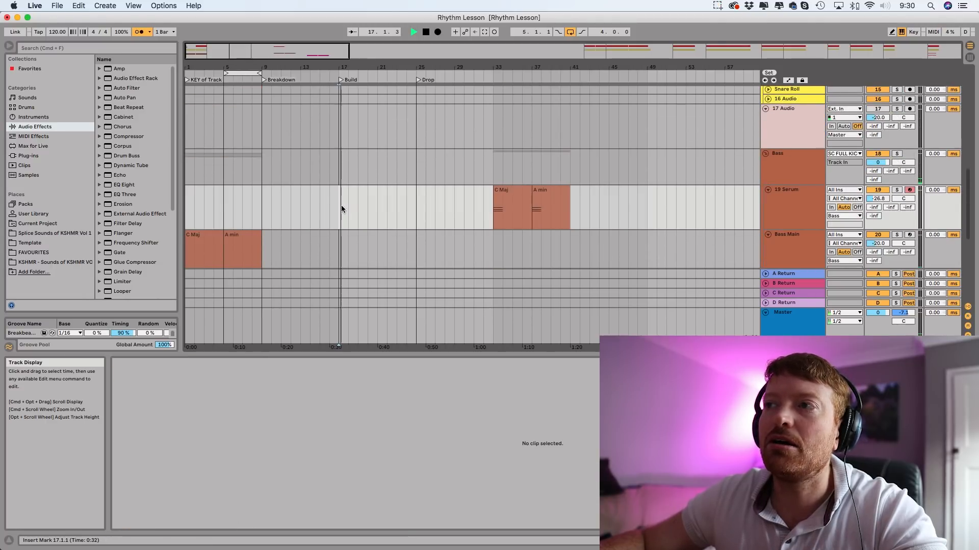
Step: Change the metronome sound to Click and audition it
{"action": "left_click", "coordinate": [150, 32]}
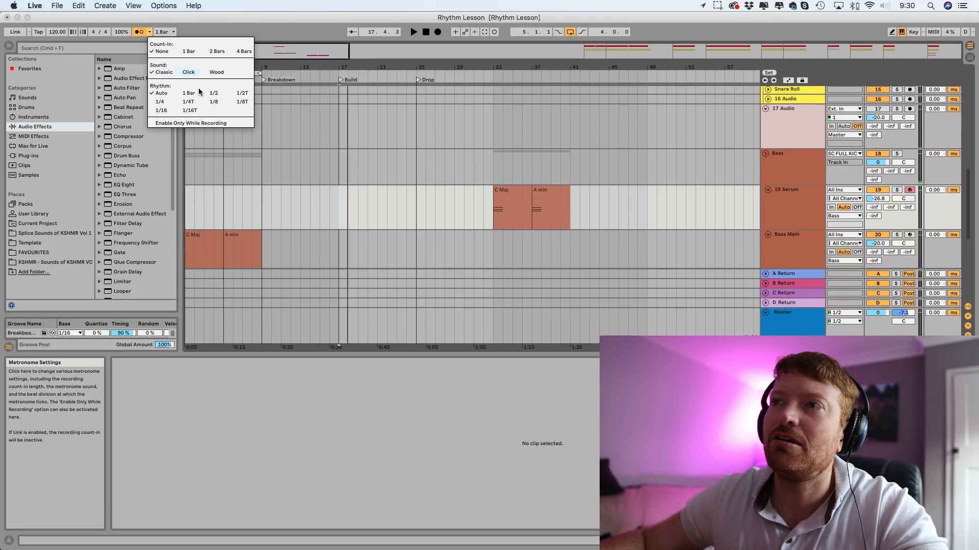
{"action": "left_click", "coordinate": [190, 72]}
{"action": "key", "text": "space"}
{"action": "key", "text": "space"}
Step: Change the metronome sound to Wood and audition it
{"action": "left_click", "coordinate": [150, 32]}
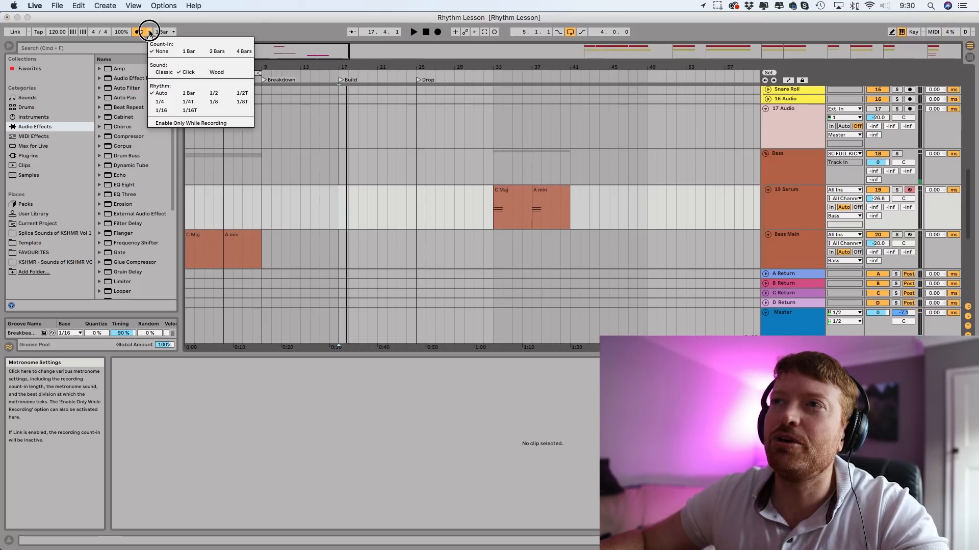
{"action": "left_click", "coordinate": [217, 70]}
{"action": "key", "text": "space"}
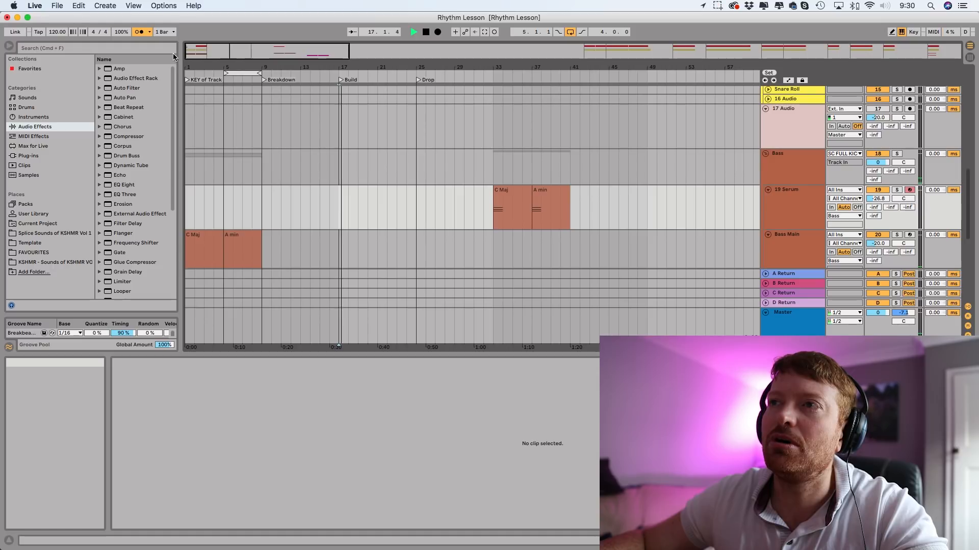
{"action": "key", "text": "space"}
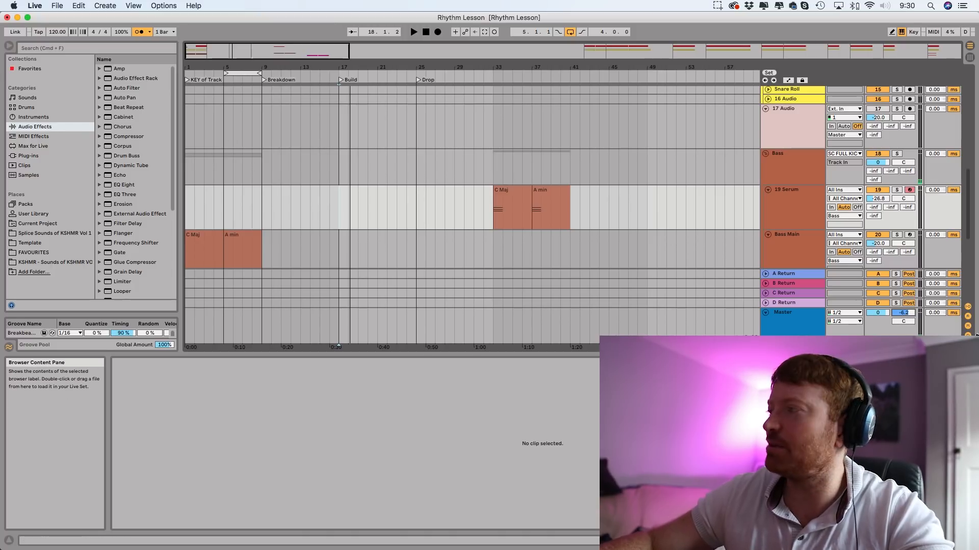
Step: Raise the Master track's preview/cue volume to -3.8 dB while listening to the metronome
{"action": "left_click_drag", "start_coordinate": [900, 316], "coordinate": [901, 311]}
{"action": "key", "text": "space"}
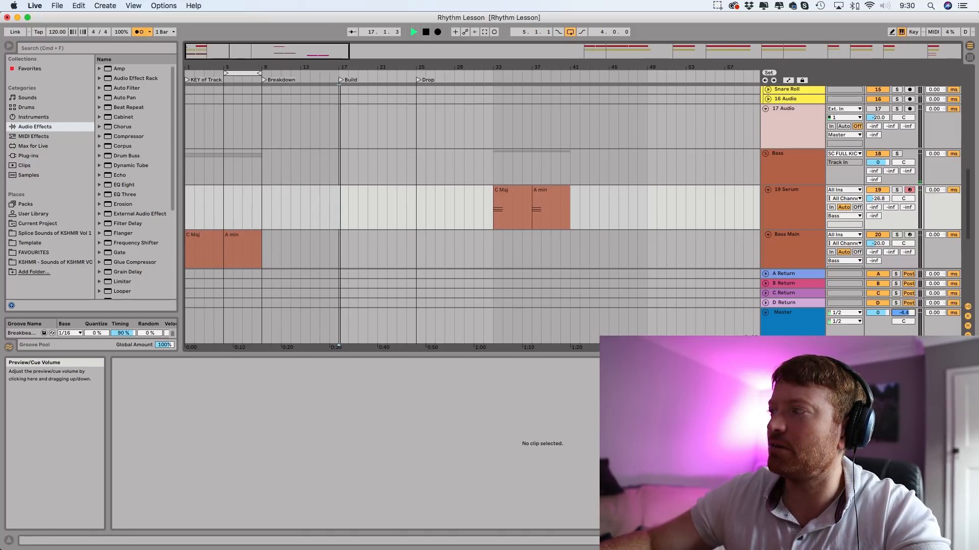
{"action": "key", "text": "space"}
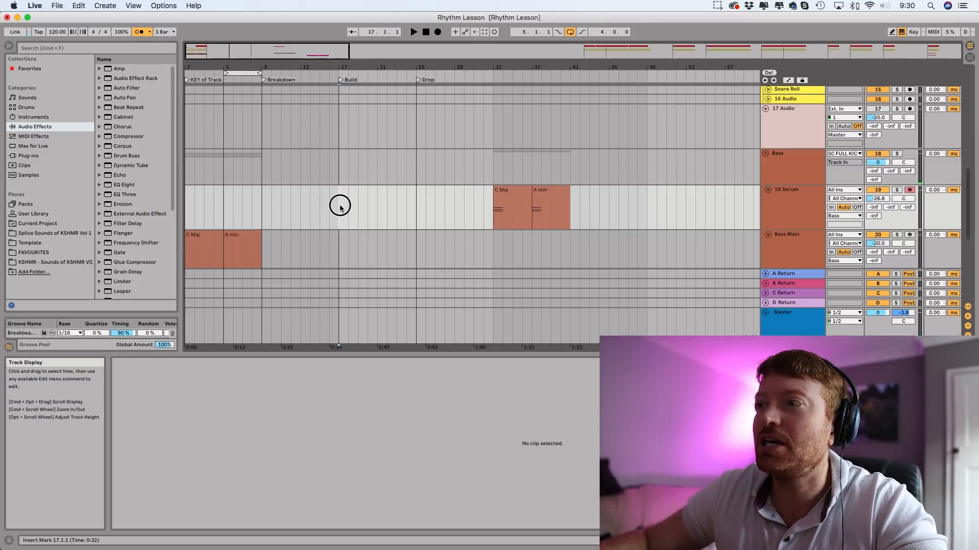
Step: Loop the eight bars from bar 17 to bar 25 and record an audio take over them on the 17 Audio track
{"action": "left_click_drag", "start_coordinate": [340, 205], "coordinate": [415, 206]}
{"action": "key", "text": "super+l"}
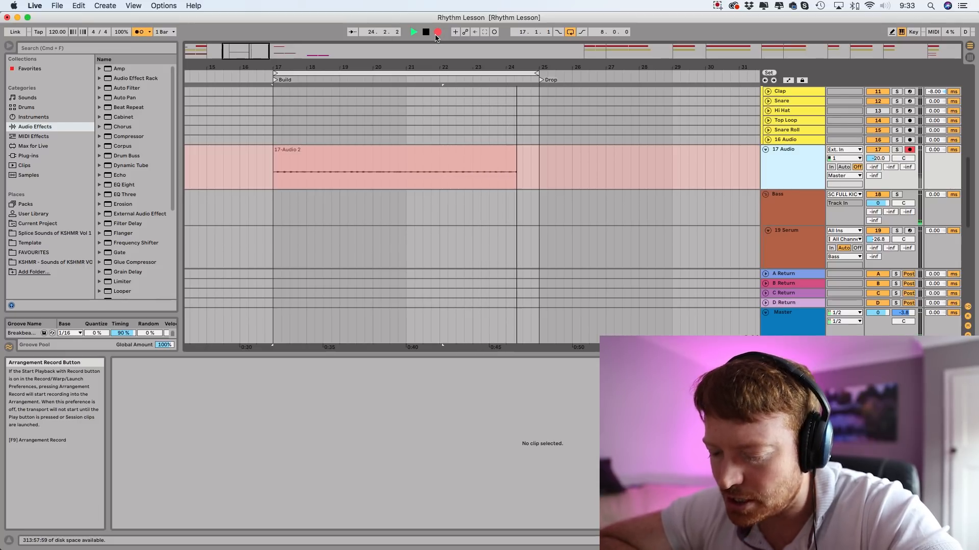
{"action": "key", "text": "space"}
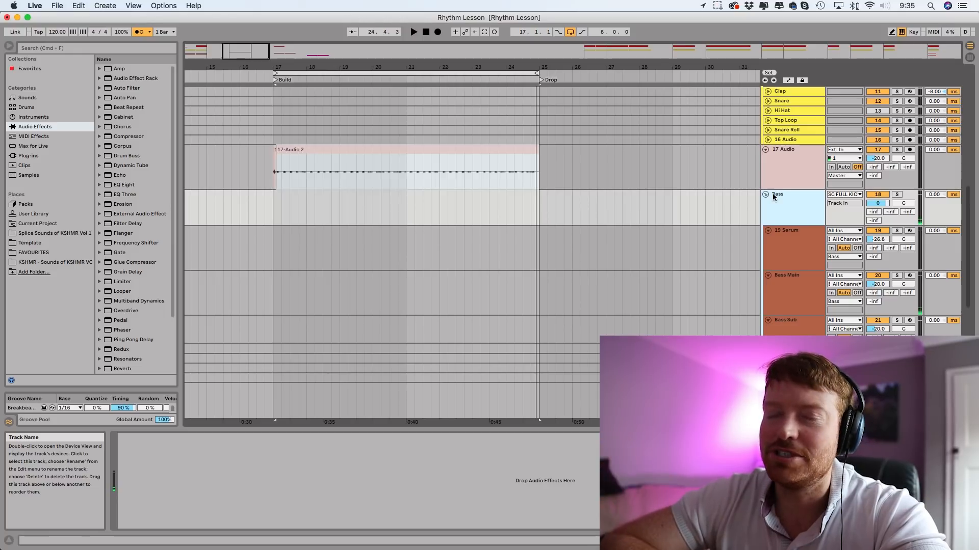
Step: Convert the melody of the recorded 17-Audio 2 clip to a new MIDI track and play that track soloed
{"action": "left_click", "coordinate": [277, 151]}
{"action": "left_click", "coordinate": [277, 150]}
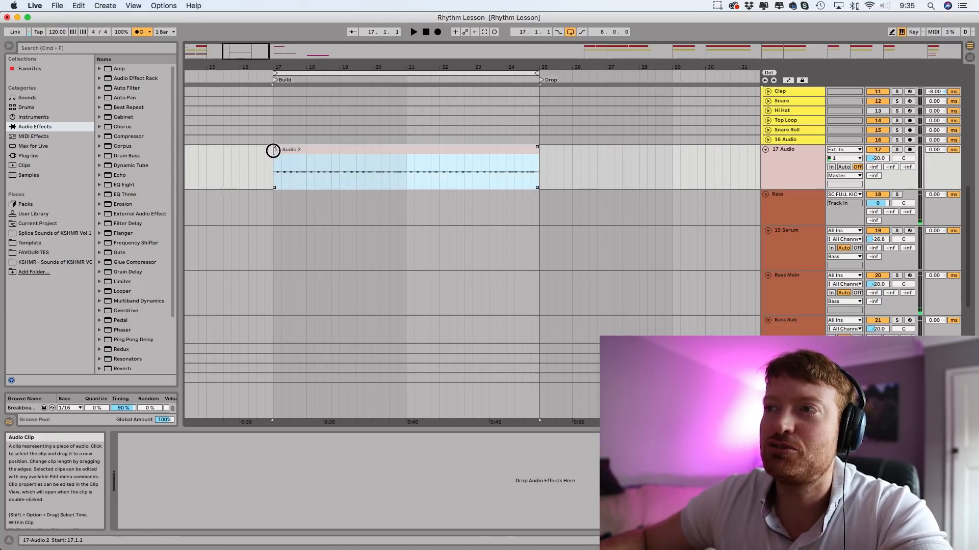
{"action": "right_click", "coordinate": [385, 150]}
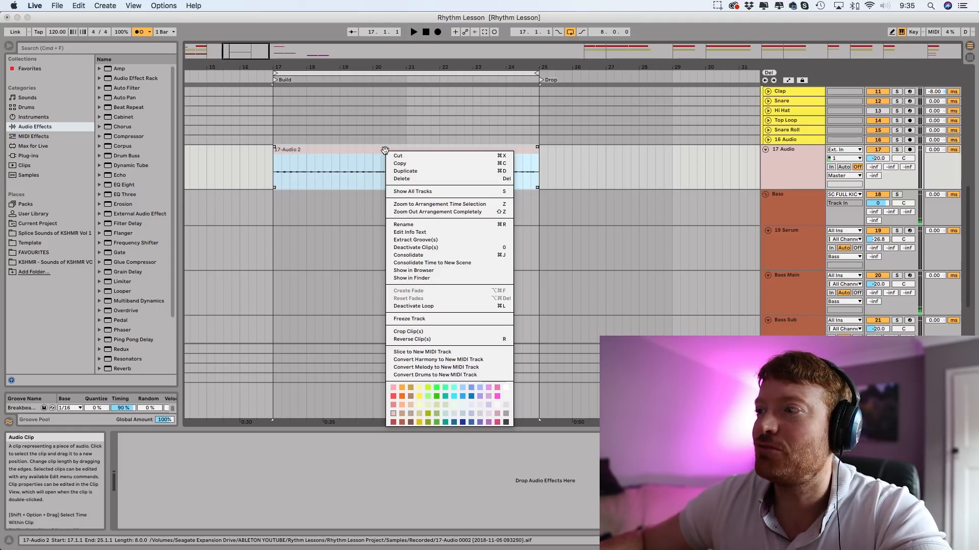
{"action": "left_click", "coordinate": [461, 367]}
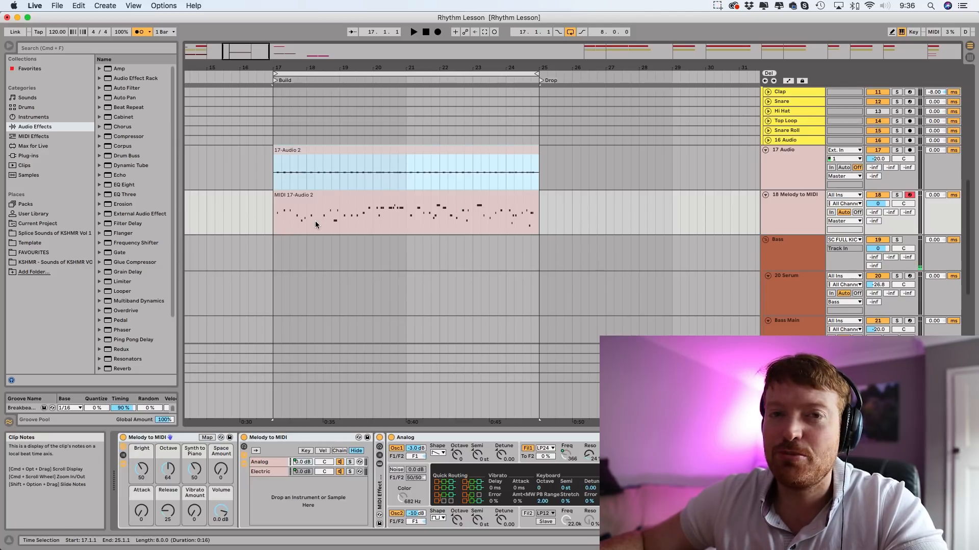
{"action": "left_click", "coordinate": [897, 195]}
{"action": "key", "text": "space"}
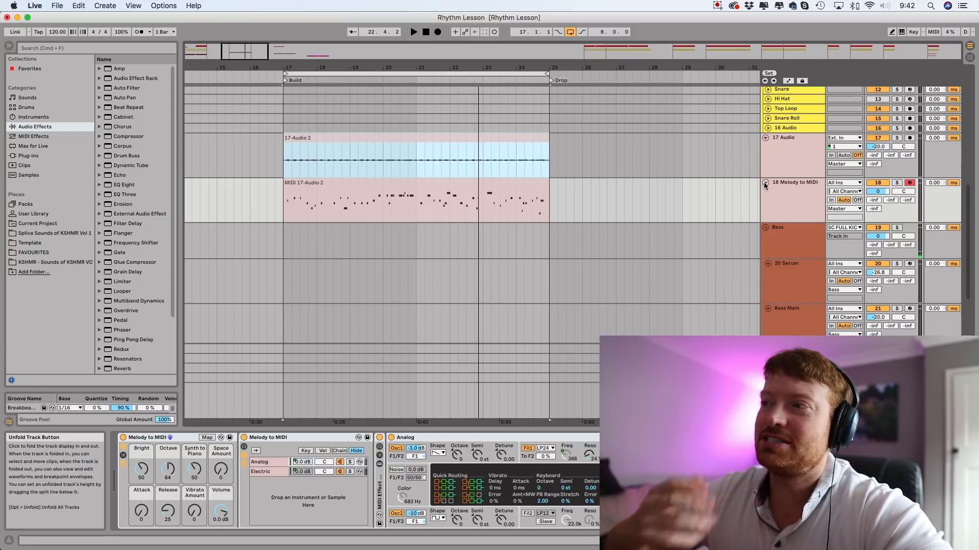
Step: Delete the converted MIDI clip and insert an empty four-bar MIDI clip from bar 17 to bar 21 on the Melody to MIDI track
{"action": "left_click", "coordinate": [484, 181]}
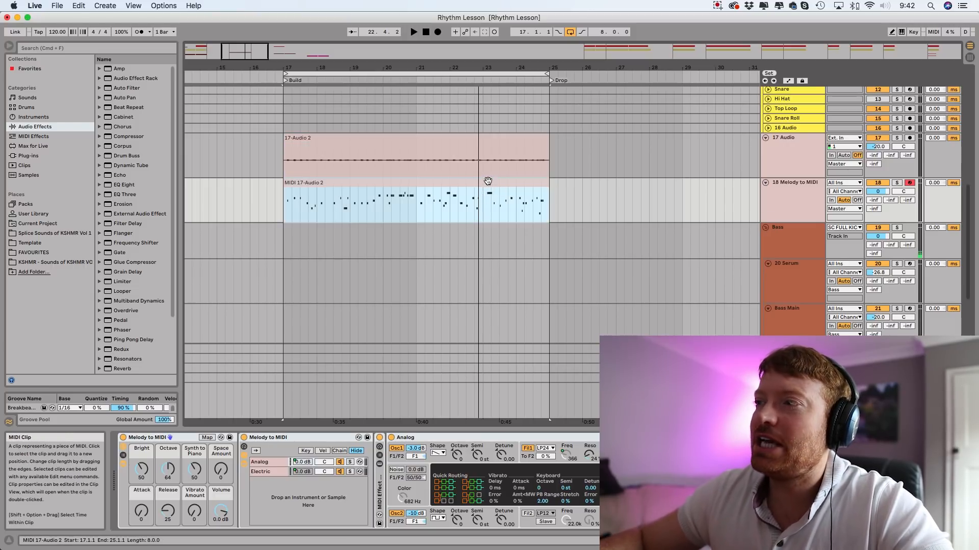
{"action": "key", "text": "Delete"}
{"action": "left_click_drag", "start_coordinate": [408, 201], "coordinate": [283, 202]}
{"action": "right_click", "coordinate": [318, 199]}
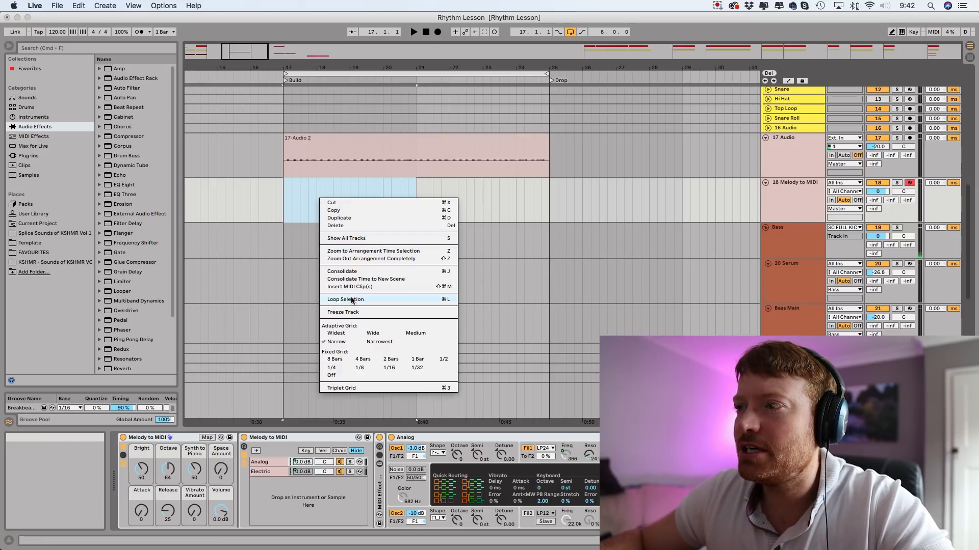
{"action": "left_click", "coordinate": [355, 287]}
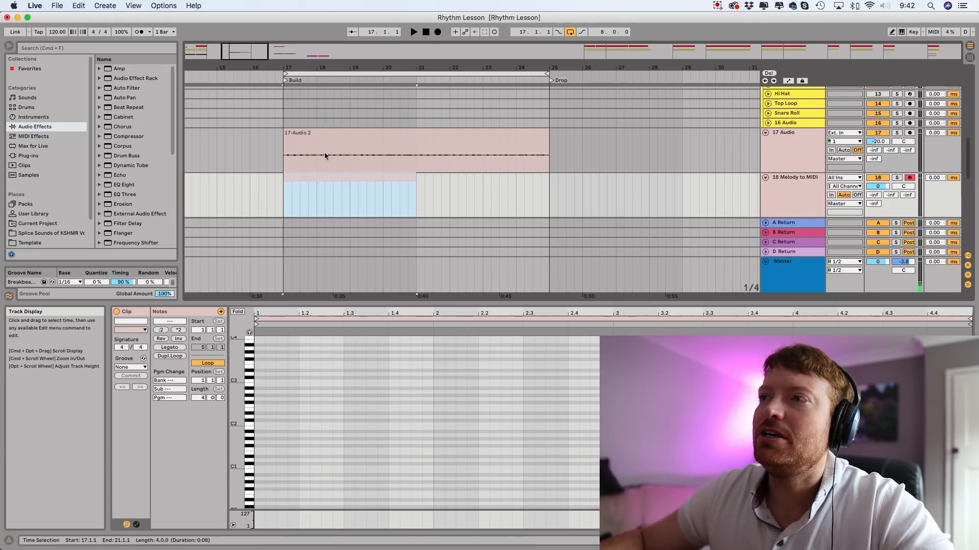
Step: Raise the 17-Audio 2 clip's gain to 21.1 dB so its waveform is easier to read
{"action": "left_click_drag", "start_coordinate": [295, 74], "coordinate": [295, 77]}
{"action": "left_click", "coordinate": [300, 150]}
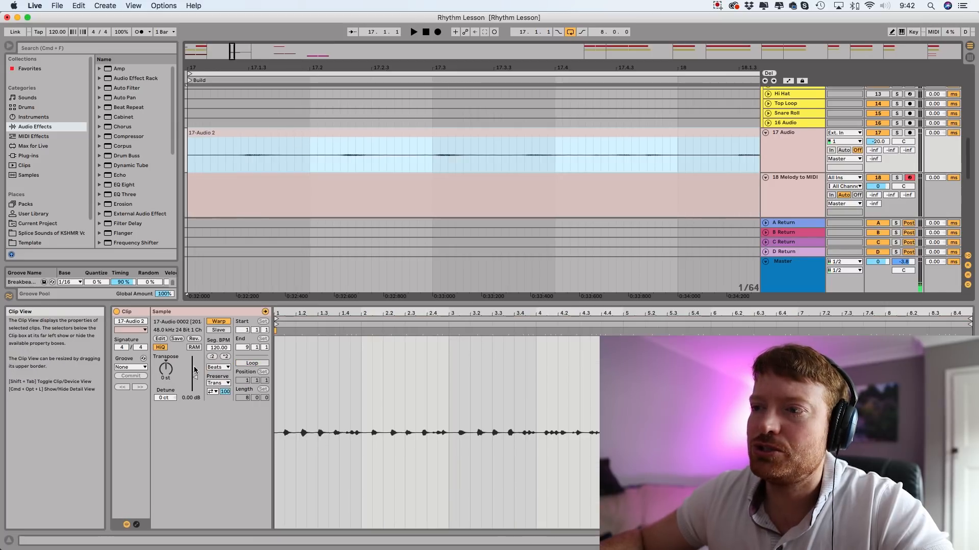
{"action": "left_click_drag", "start_coordinate": [196, 381], "coordinate": [196, 360]}
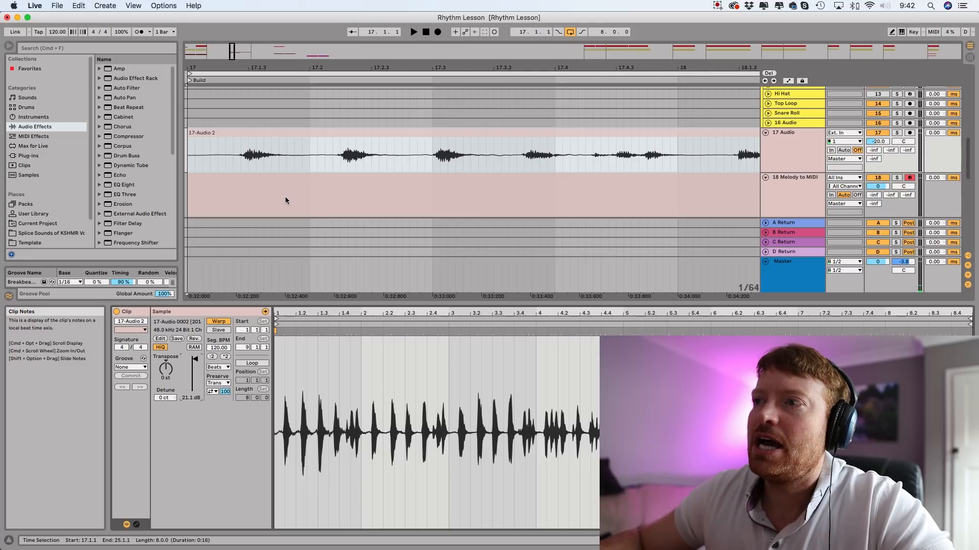
Step: Add a sixteenth-long B1 note at 1.1.3 in the empty MIDI clip, under the first recorded hit, with note preview turned on
{"action": "left_click", "coordinate": [277, 181]}
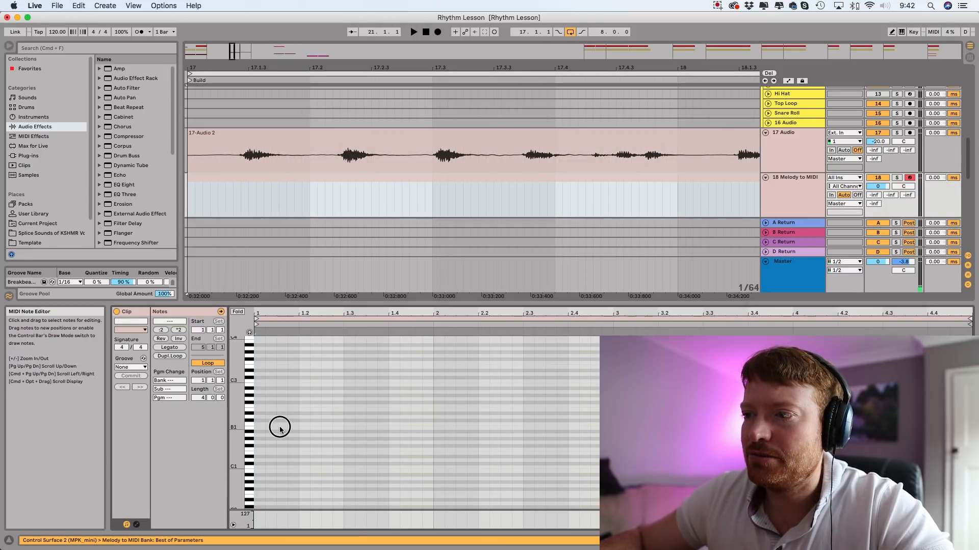
{"action": "double_click", "coordinate": [279, 428]}
{"action": "left_click", "coordinate": [249, 332]}
{"action": "left_click", "coordinate": [281, 430]}
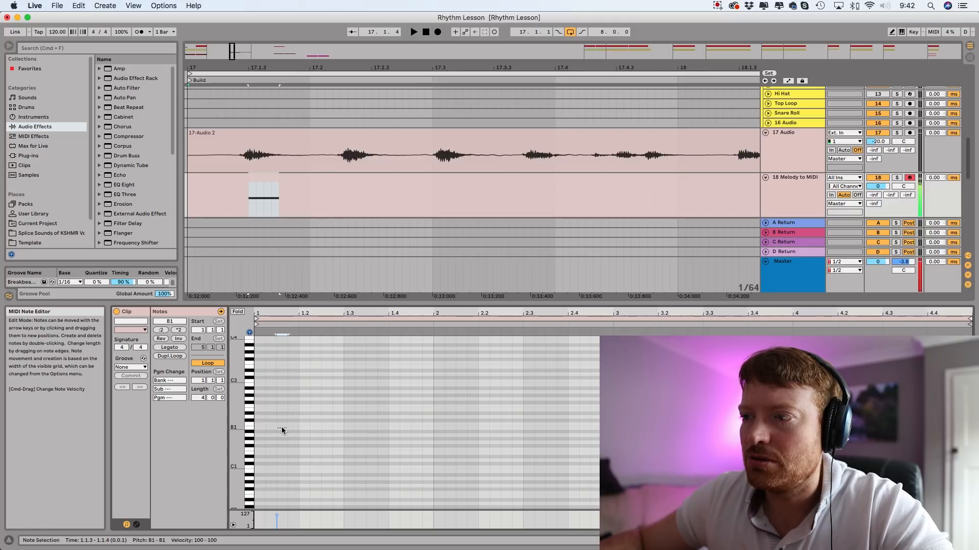
Step: Nudge the B1 note to 1.1.4 with note preview sounding and lower the preview/cue volume to -6.1 dB
{"action": "left_click_drag", "start_coordinate": [280, 313], "coordinate": [280, 335]}
{"action": "left_click_drag", "start_coordinate": [236, 409], "coordinate": [273, 411]}
{"action": "scroll", "coordinate": [339, 438], "scroll_direction": "left", "scroll_amount": 3}
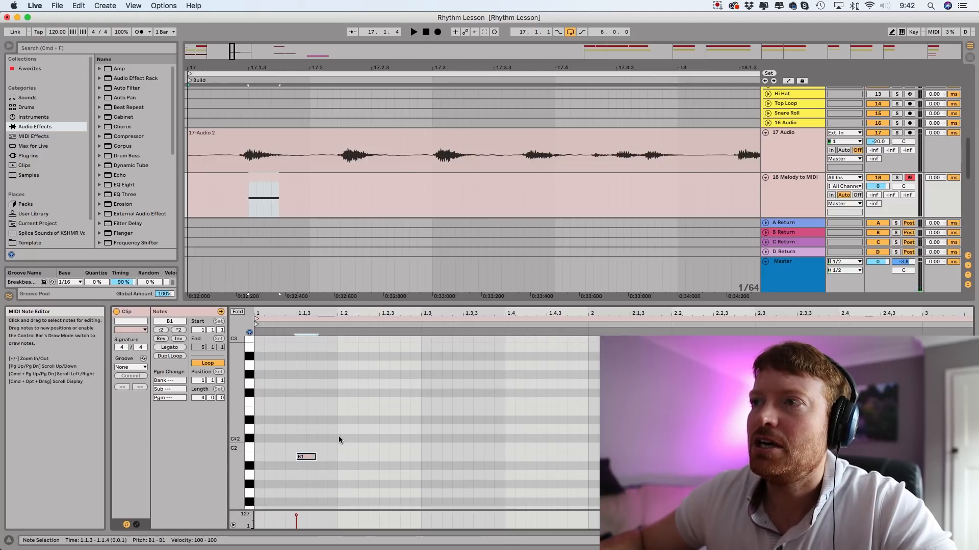
{"action": "left_click_drag", "start_coordinate": [302, 456], "coordinate": [322, 458]}
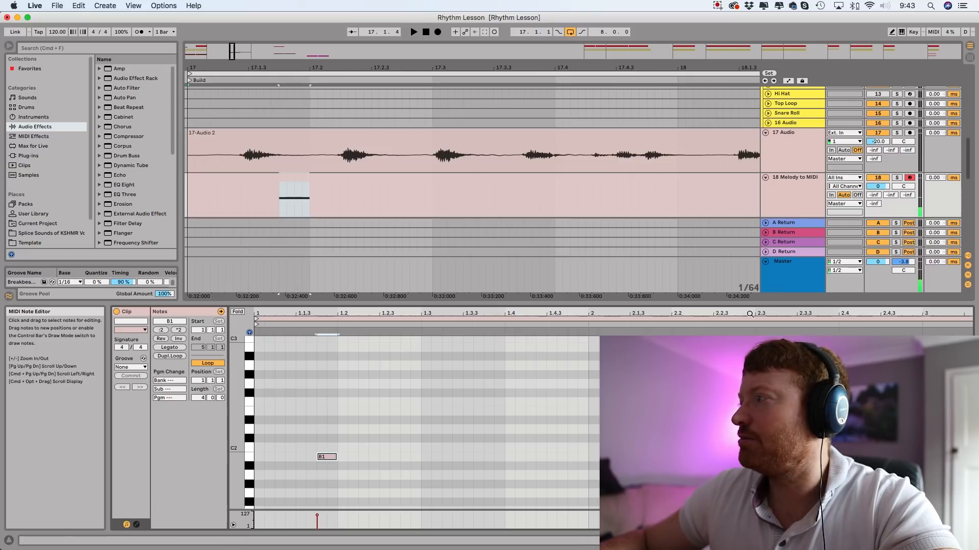
{"action": "left_click_drag", "start_coordinate": [900, 265], "coordinate": [900, 268]}
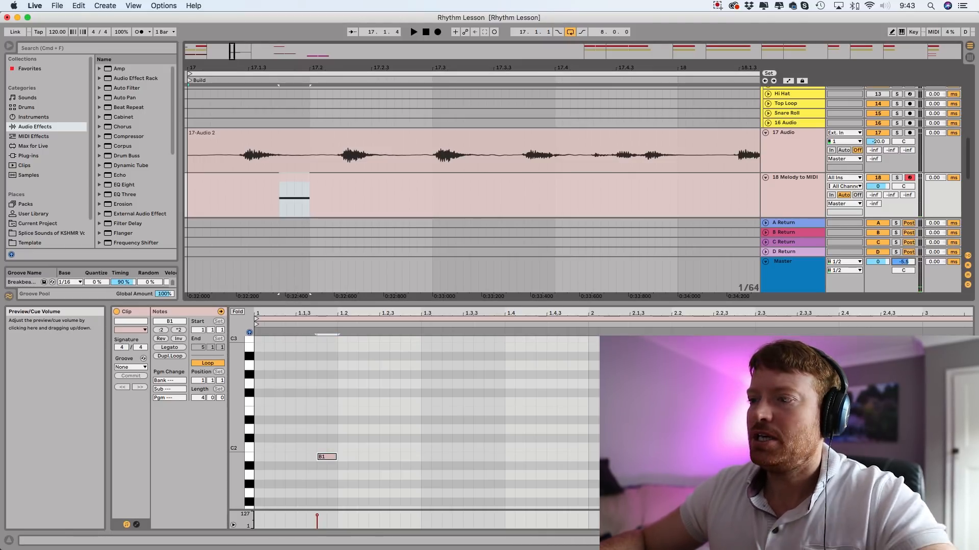
Step: Move the B1 note slightly ahead of 1.1.3 so its start lines up with the first recorded hit
{"action": "left_click_drag", "start_coordinate": [325, 457], "coordinate": [299, 458]}
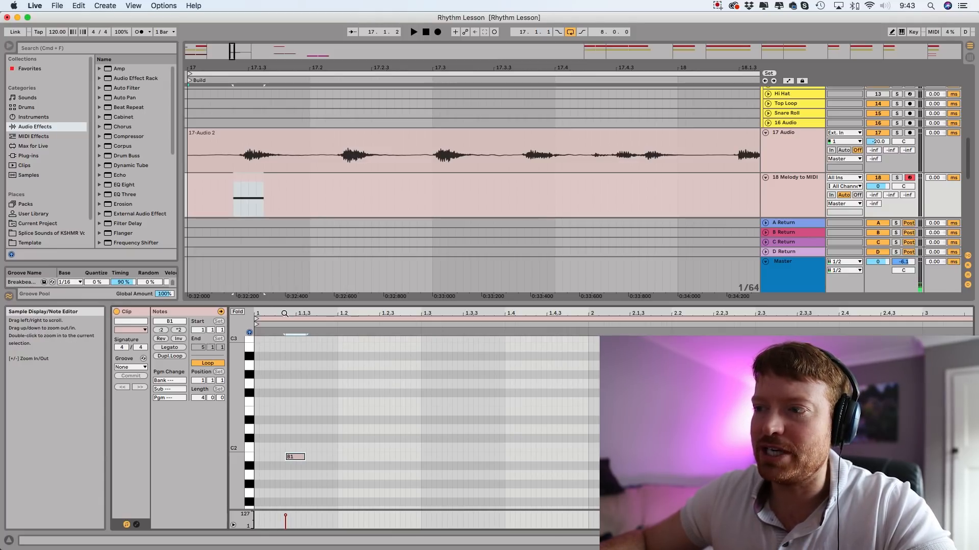
{"action": "left_click_drag", "start_coordinate": [285, 313], "coordinate": [285, 353]}
{"action": "scroll", "coordinate": [301, 374], "scroll_direction": "left", "scroll_amount": 2}
{"action": "mouse_move", "coordinate": [334, 468]}
{"action": "left_mouse_down"}
{"action": "mouse_move", "coordinate": [356, 469]}
{"action": "mouse_move", "coordinate": [345, 470]}
{"action": "left_mouse_up"}
{"action": "left_click_drag", "start_coordinate": [249, 61], "coordinate": [249, 81]}
Step: Copy the note to 1.2.2 under the second recorded hit and put it on B1, with the editor folded to used pitches
{"action": "mouse_move", "coordinate": [351, 467]}
{"action": "left_mouse_down"}
{"action": "mouse_move", "coordinate": [581, 467]}
{"action": "mouse_move", "coordinate": [586, 457]}
{"action": "mouse_move", "coordinate": [557, 474]}
{"action": "mouse_move", "coordinate": [472, 461]}
{"action": "mouse_move", "coordinate": [502, 460]}
{"action": "left_mouse_up"}
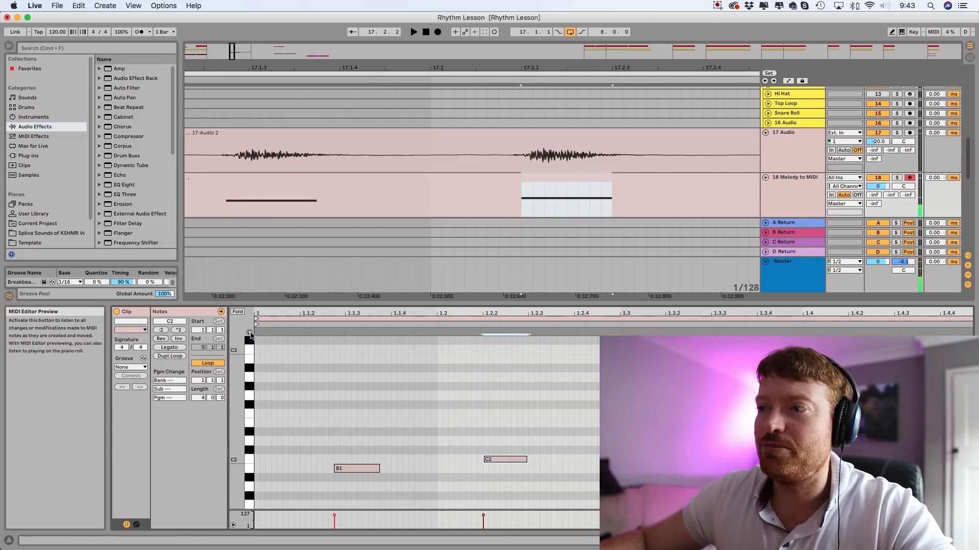
{"action": "mouse_move", "coordinate": [502, 458]}
{"action": "left_mouse_down"}
{"action": "mouse_move", "coordinate": [523, 468]}
{"action": "mouse_move", "coordinate": [485, 459]}
{"action": "mouse_move", "coordinate": [502, 465]}
{"action": "left_mouse_up"}
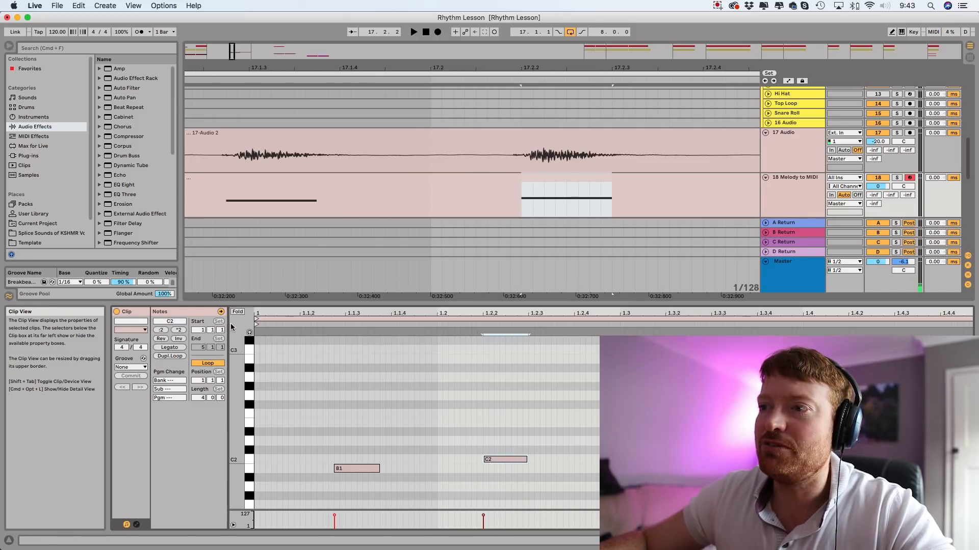
{"action": "left_click", "coordinate": [237, 312]}
{"action": "left_click", "coordinate": [505, 343]}
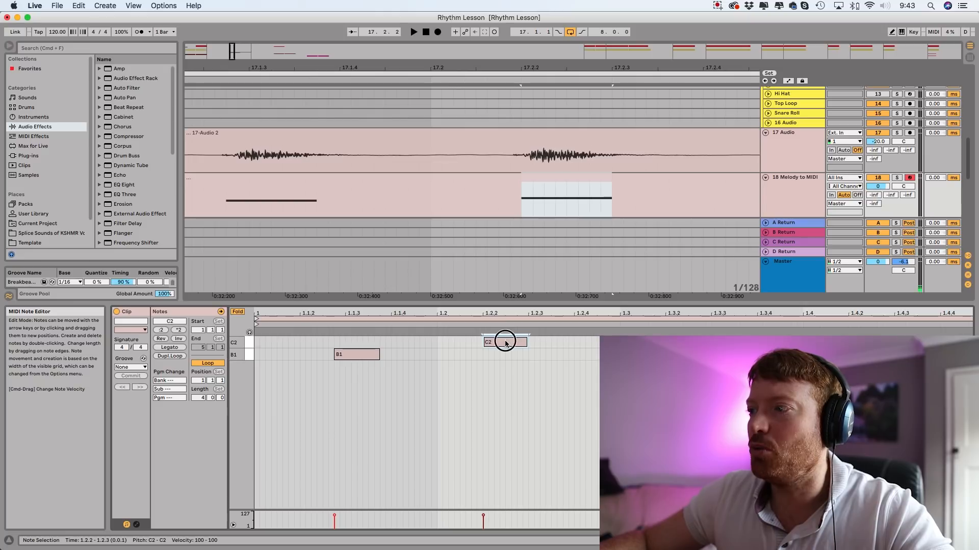
{"action": "left_click_drag", "start_coordinate": [506, 350], "coordinate": [506, 362]}
{"action": "left_click", "coordinate": [237, 313]}
{"action": "left_click", "coordinate": [237, 312]}
Step: Copy the B1 note to 1.3.1 under the third recorded hit
{"action": "scroll", "coordinate": [388, 388], "scroll_direction": "right", "scroll_amount": 5}
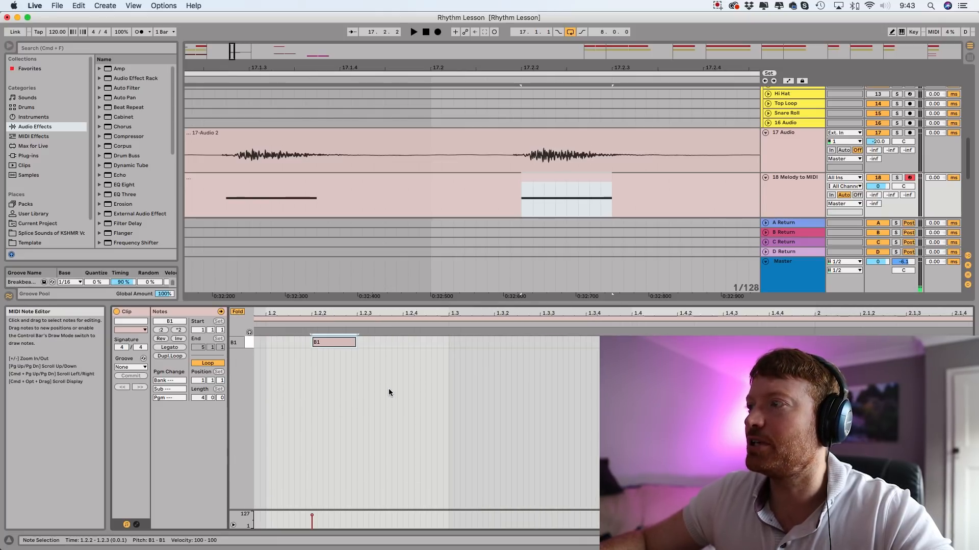
{"action": "scroll", "coordinate": [400, 177], "scroll_direction": "right", "scroll_amount": 10}
{"action": "left_click", "coordinate": [329, 345]}
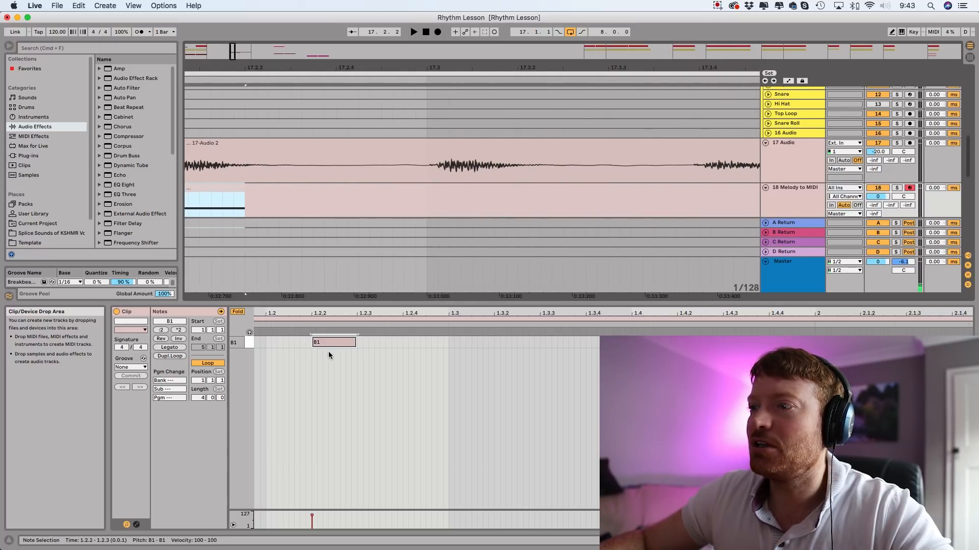
{"action": "left_click_drag", "start_coordinate": [328, 346], "coordinate": [470, 340]}
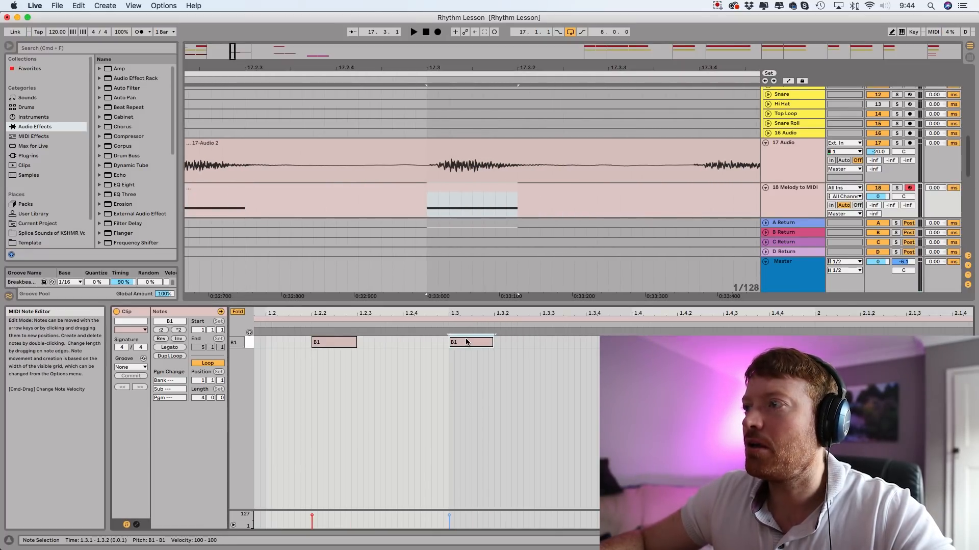
Step: Copy B1 notes under the remaining four hits of the first bar, shortening the last three to fit the faster hits
{"action": "scroll", "coordinate": [468, 388], "scroll_direction": "right", "scroll_amount": 5}
{"action": "scroll", "coordinate": [551, 236], "scroll_direction": "right", "scroll_amount": 8}
{"action": "scroll", "coordinate": [552, 236], "scroll_direction": "right", "scroll_amount": 10}
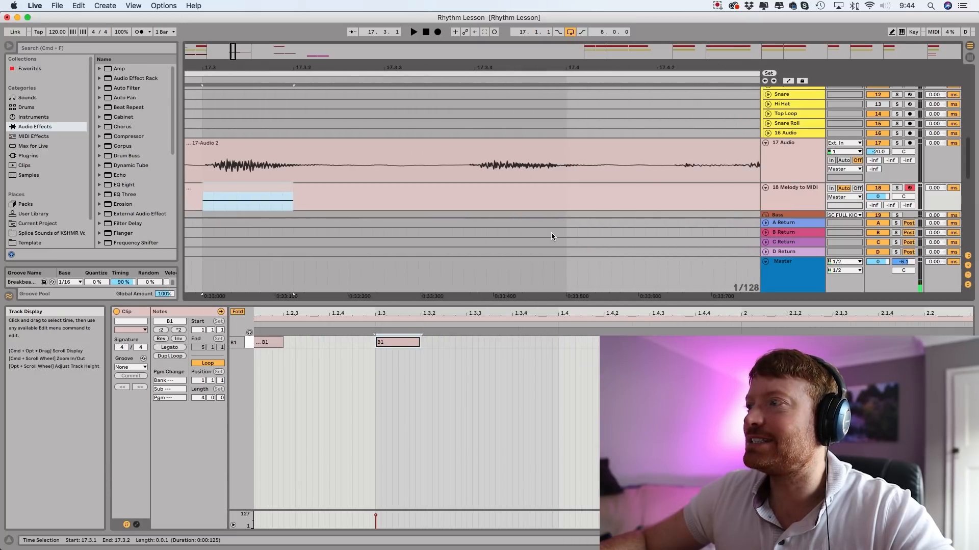
{"action": "scroll", "coordinate": [551, 236], "scroll_direction": "down", "scroll_amount": 3}
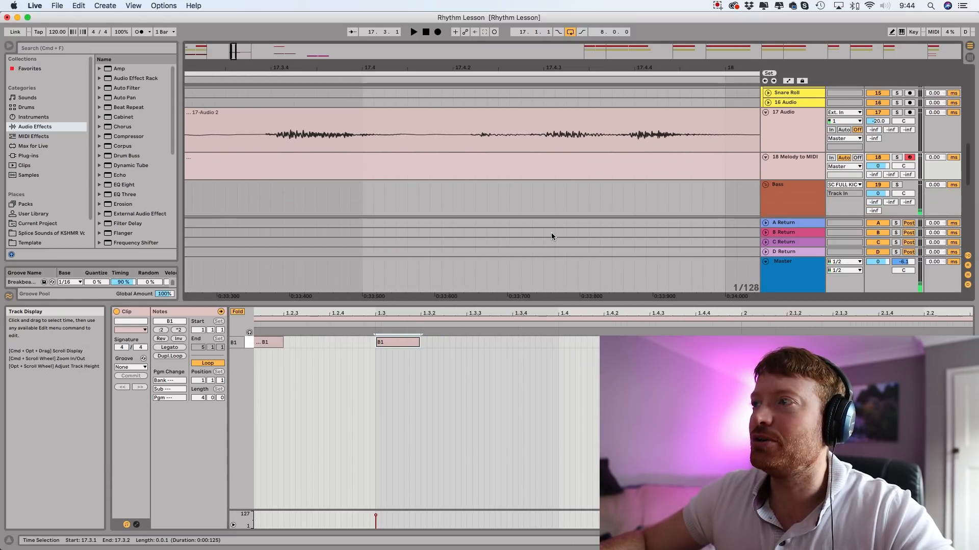
{"action": "left_click", "coordinate": [395, 341]}
{"action": "left_click_drag", "start_coordinate": [395, 342], "coordinate": [708, 341]}
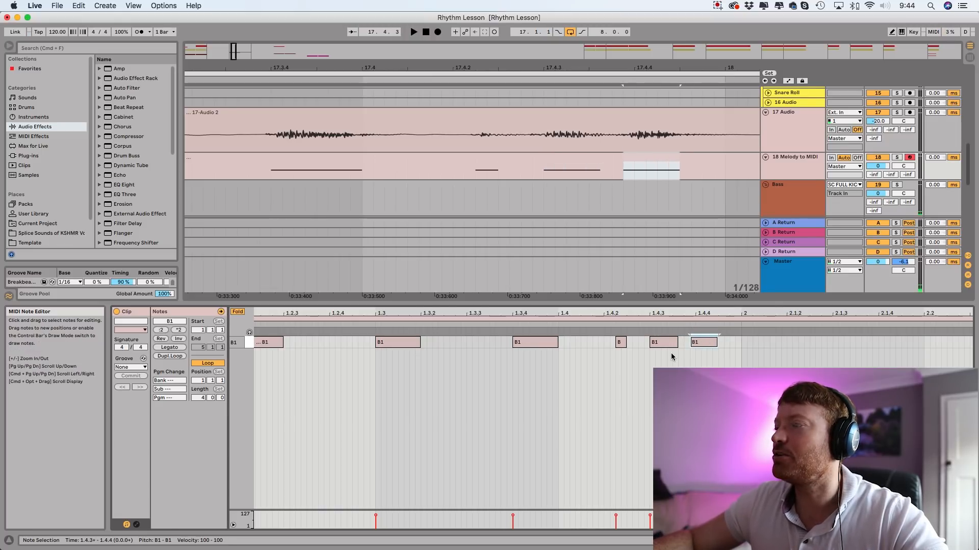
Step: Examine how the MIDI notes line up with the recorded hits along the four-bar clip from bar 17
{"action": "scroll", "coordinate": [628, 361], "scroll_direction": "right", "scroll_amount": 2}
{"action": "scroll", "coordinate": [551, 199], "scroll_direction": "right", "scroll_amount": 5}
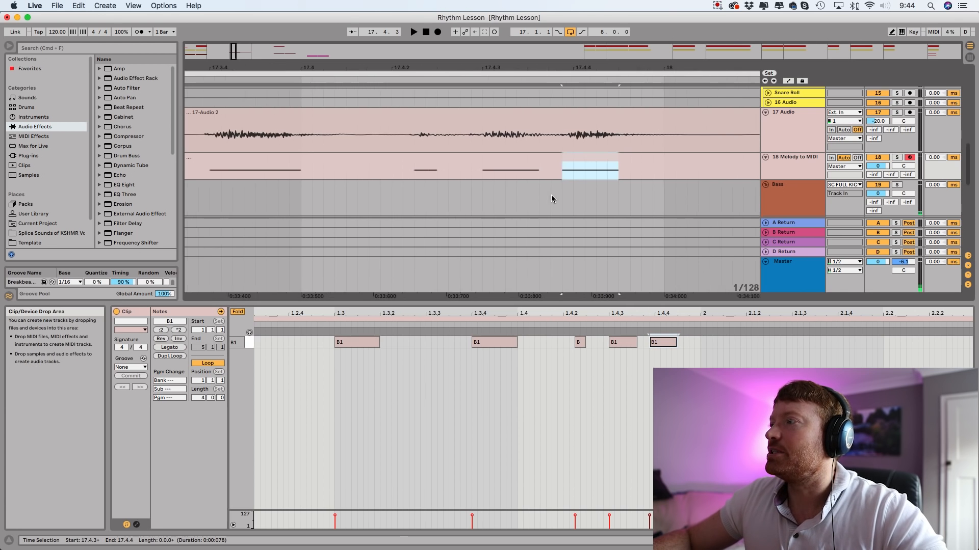
{"action": "scroll", "coordinate": [551, 199], "scroll_direction": "up", "scroll_amount": 2}
{"action": "scroll", "coordinate": [551, 199], "scroll_direction": "right", "scroll_amount": 4}
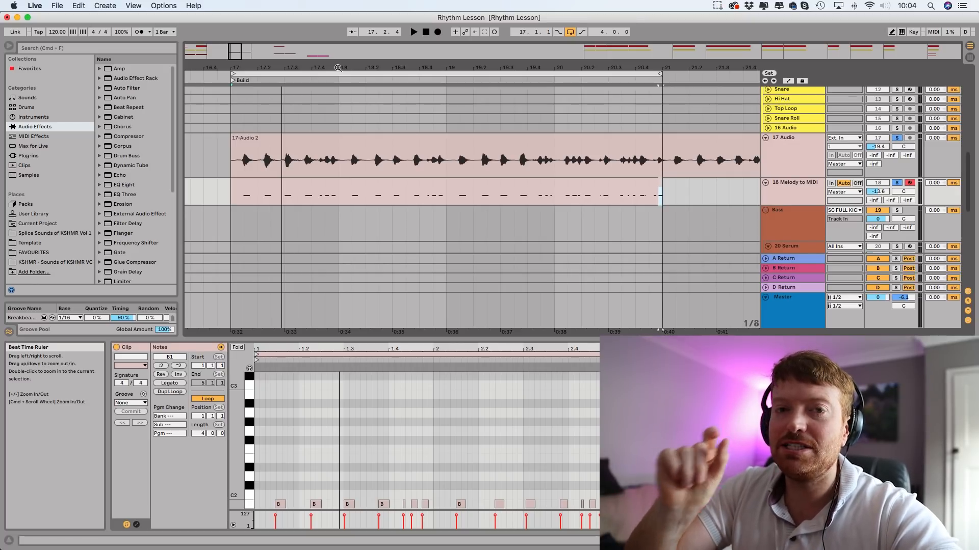
{"action": "left_click_drag", "start_coordinate": [239, 67], "coordinate": [238, 152]}
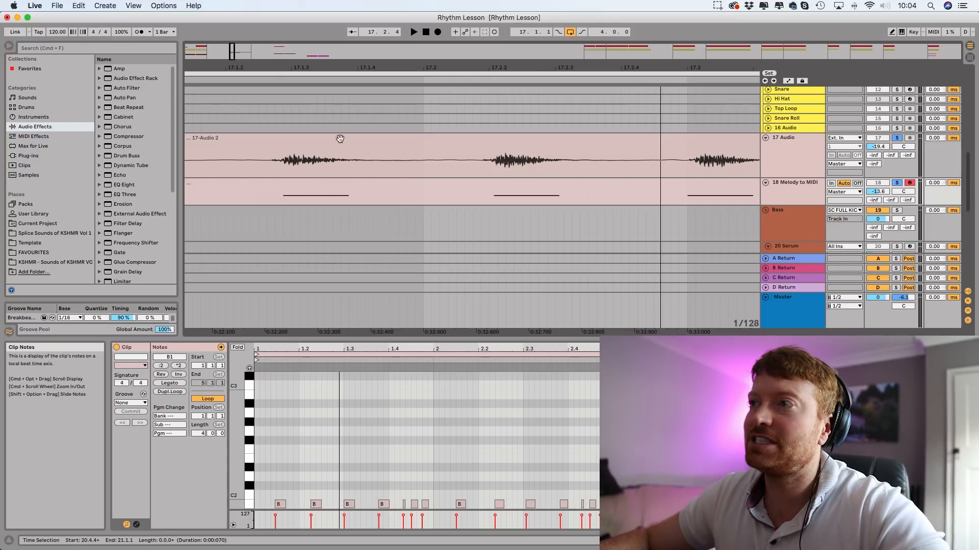
{"action": "left_click_drag", "start_coordinate": [355, 68], "coordinate": [355, 57]}
{"action": "scroll", "coordinate": [368, 132], "scroll_direction": "right", "scroll_amount": 10}
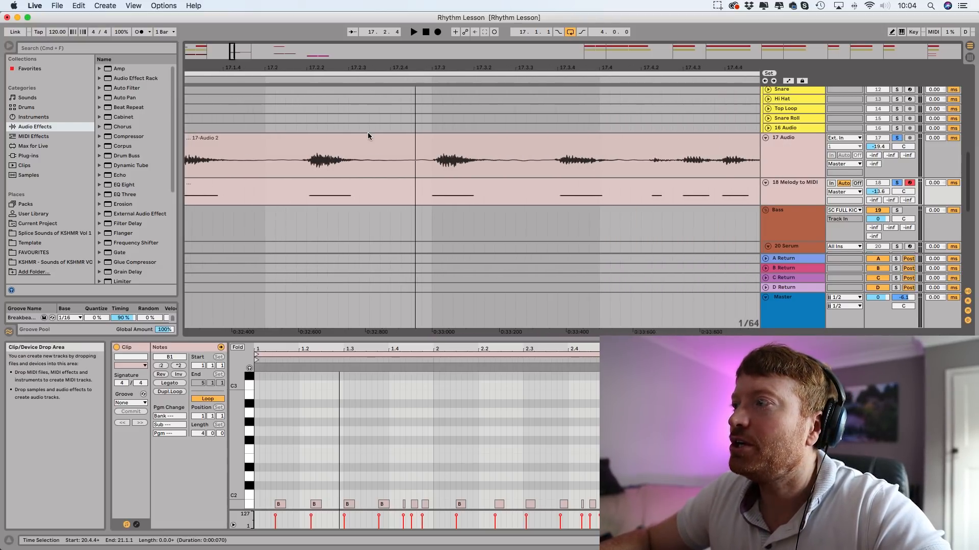
{"action": "scroll", "coordinate": [507, 189], "scroll_direction": "right", "scroll_amount": 8}
{"action": "scroll", "coordinate": [508, 189], "scroll_direction": "up", "scroll_amount": 2}
{"action": "scroll", "coordinate": [509, 189], "scroll_direction": "right", "scroll_amount": 8}
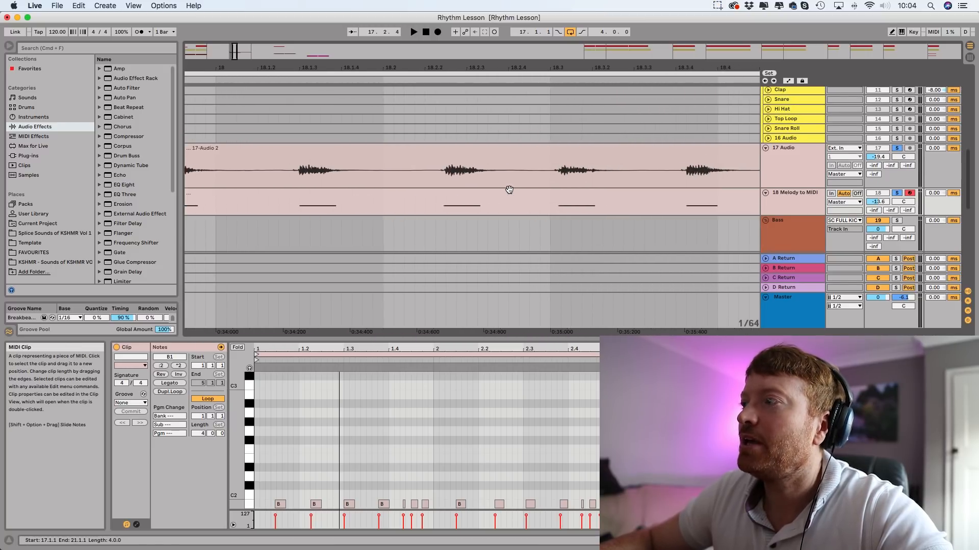
{"action": "left_click_drag", "start_coordinate": [483, 65], "coordinate": [482, 49]}
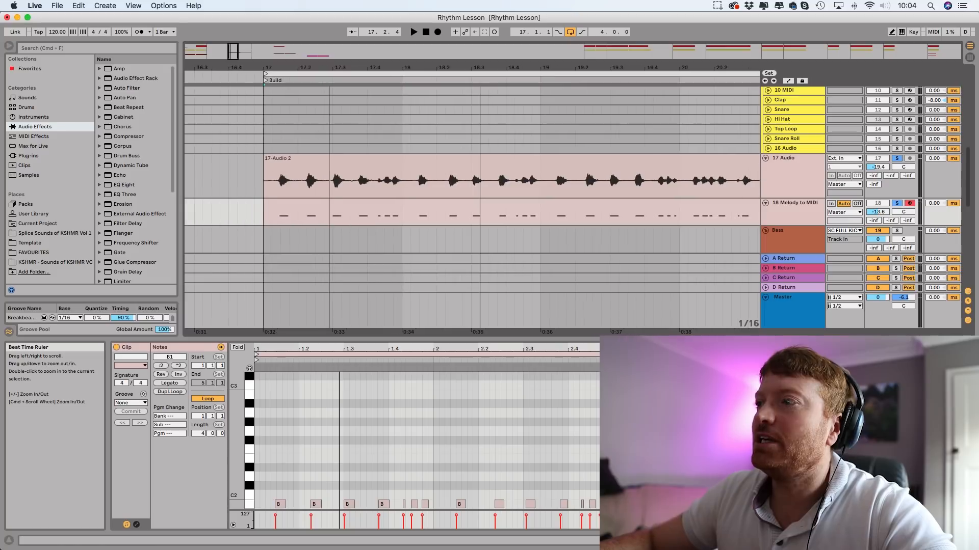
Step: Play the recorded 17 Audio track and the Melody to MIDI track soloed in turn and both together
{"action": "left_click", "coordinate": [900, 159]}
{"action": "left_click", "coordinate": [900, 160]}
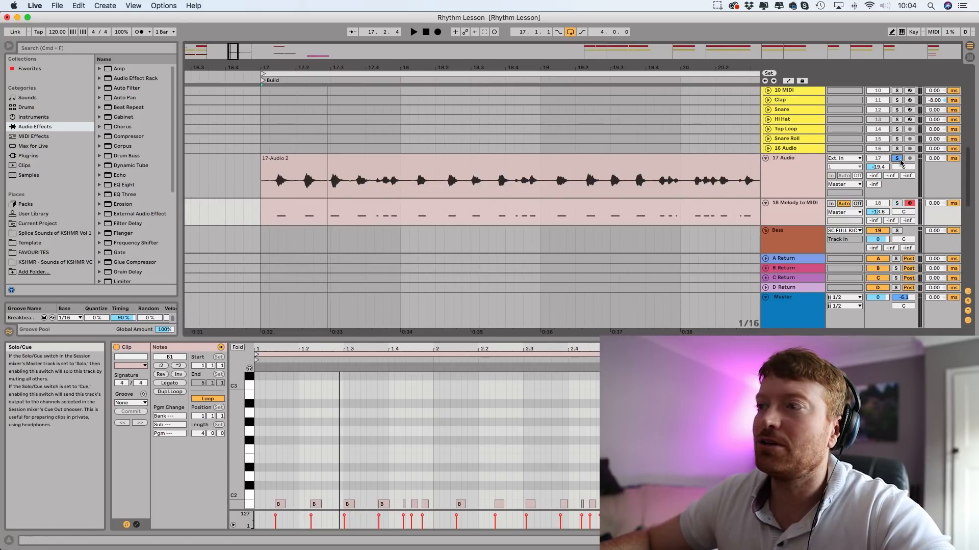
{"action": "key", "text": "space"}
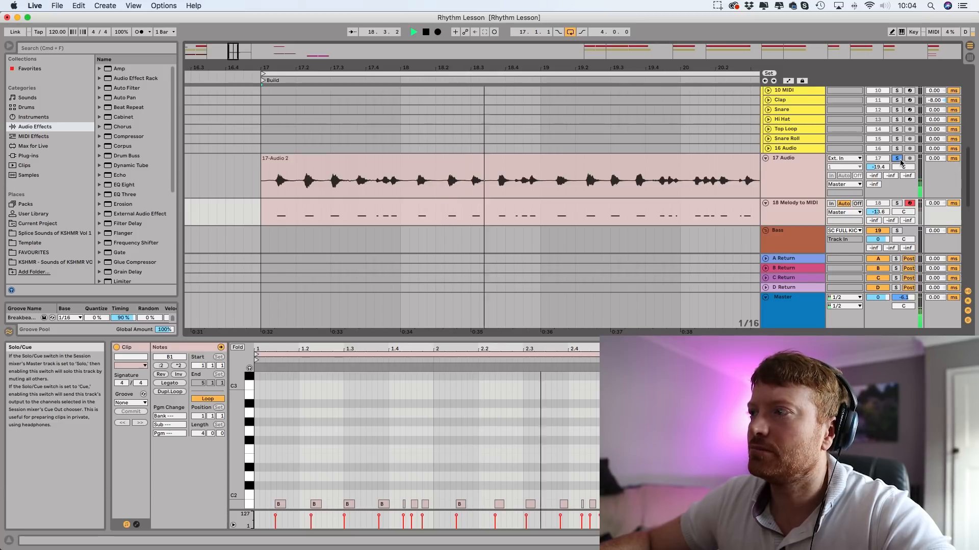
{"action": "left_click", "coordinate": [897, 203]}
{"action": "key", "text": "space"}
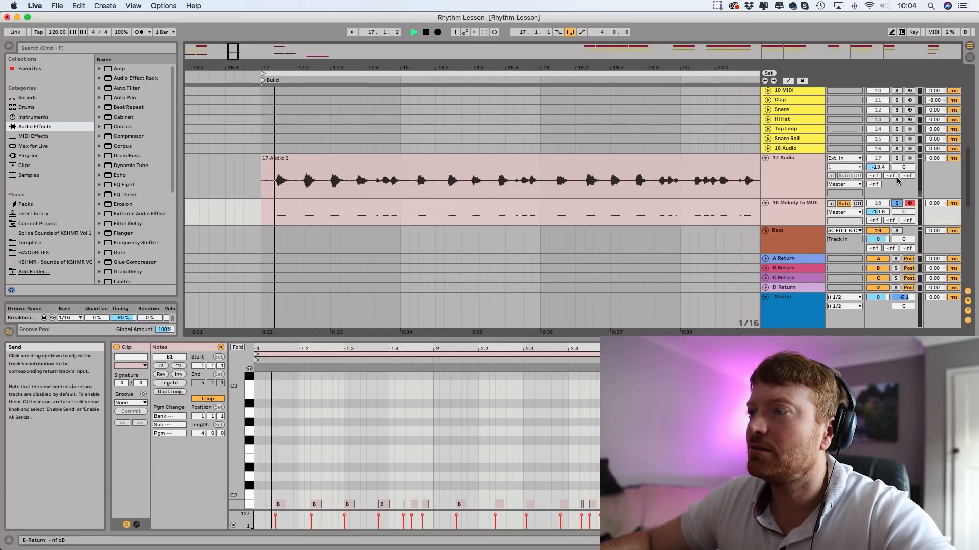
{"action": "left_click", "coordinate": [897, 158]}
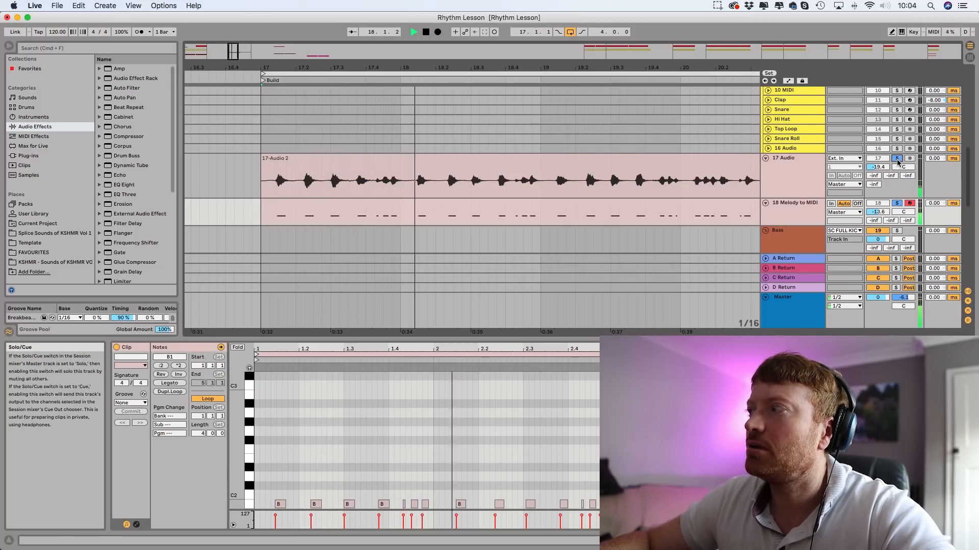
Step: Inspect bars 19 to 21 and play the soloed recording and MIDI pattern together through the loop
{"action": "left_click_drag", "start_coordinate": [620, 67], "coordinate": [624, 49]}
{"action": "scroll", "coordinate": [617, 146], "scroll_direction": "right", "scroll_amount": 3}
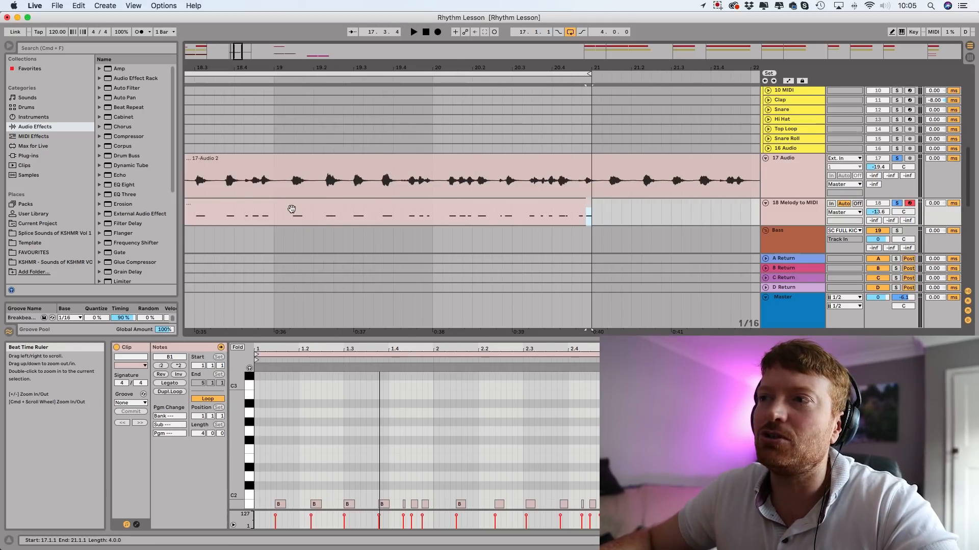
{"action": "left_click", "coordinate": [274, 151]}
{"action": "left_click", "coordinate": [275, 151]}
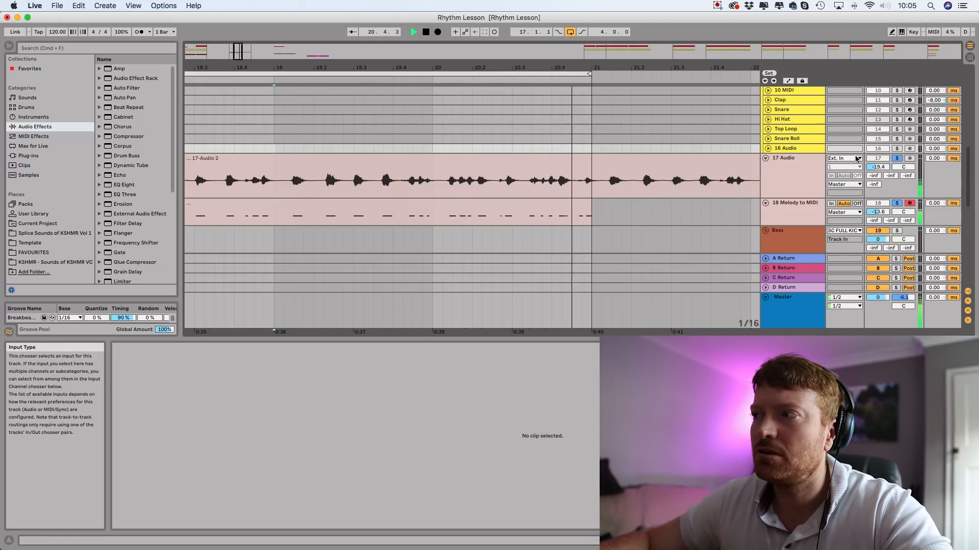
{"action": "key", "text": "space"}
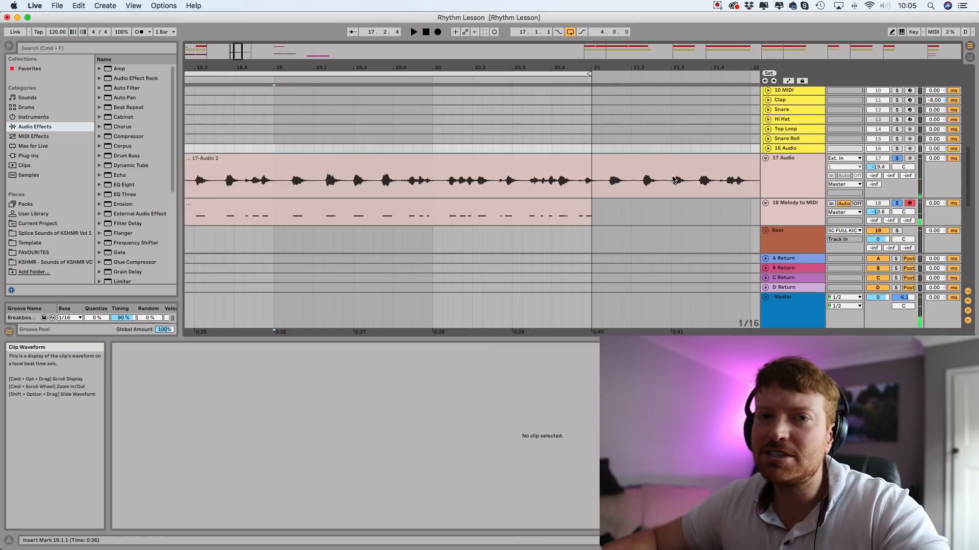
{"action": "left_click", "coordinate": [897, 158]}
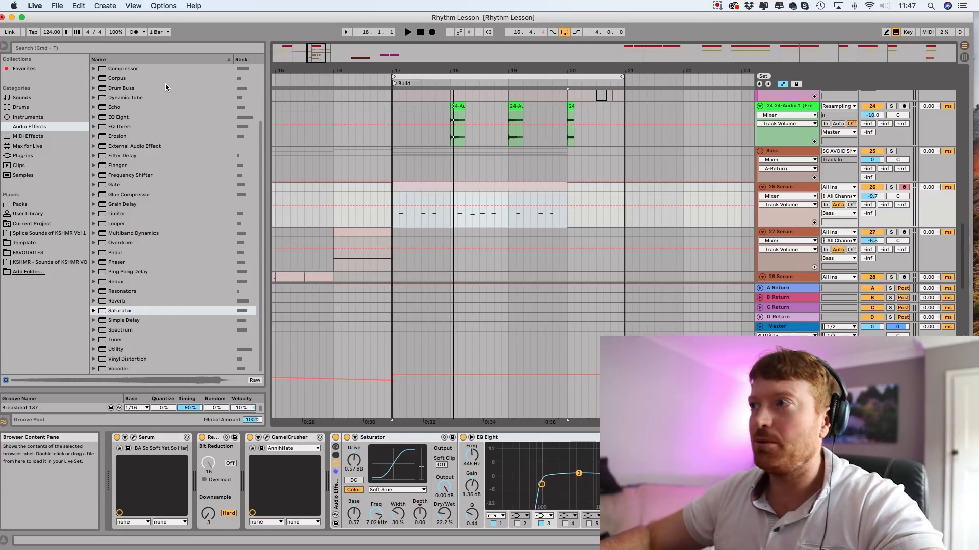
Step: Look through the finished arrangement's tracks and play the build with the rhythm guide tracks soloed
{"action": "scroll", "coordinate": [497, 285], "scroll_direction": "up", "scroll_amount": 10}
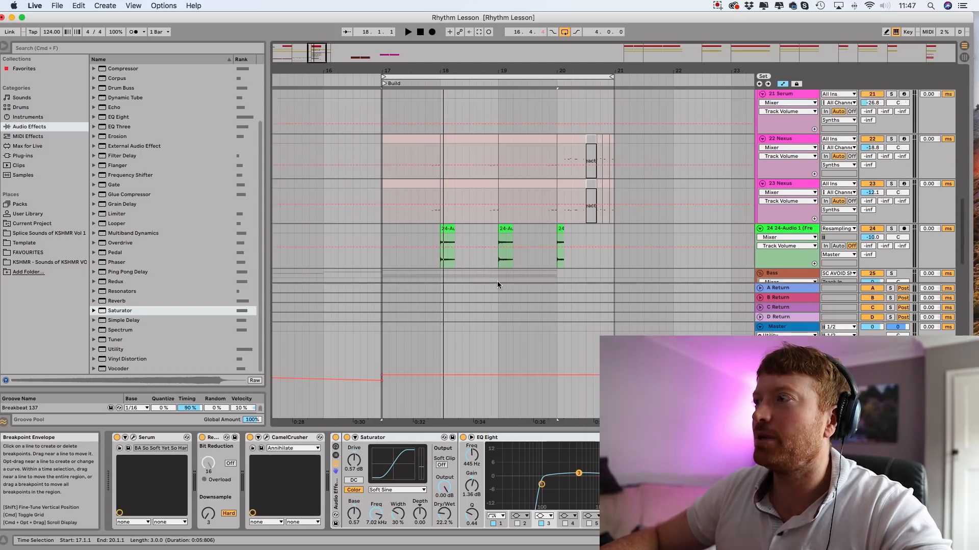
{"action": "scroll", "coordinate": [498, 285], "scroll_direction": "up", "scroll_amount": 10}
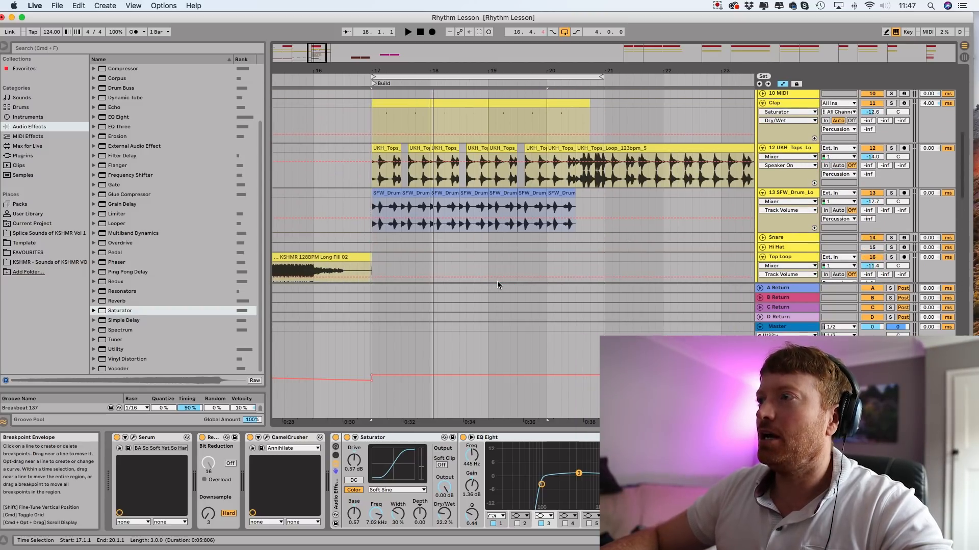
{"action": "scroll", "coordinate": [497, 280], "scroll_direction": "up", "scroll_amount": 1}
{"action": "scroll", "coordinate": [497, 280], "scroll_direction": "down", "scroll_amount": 15}
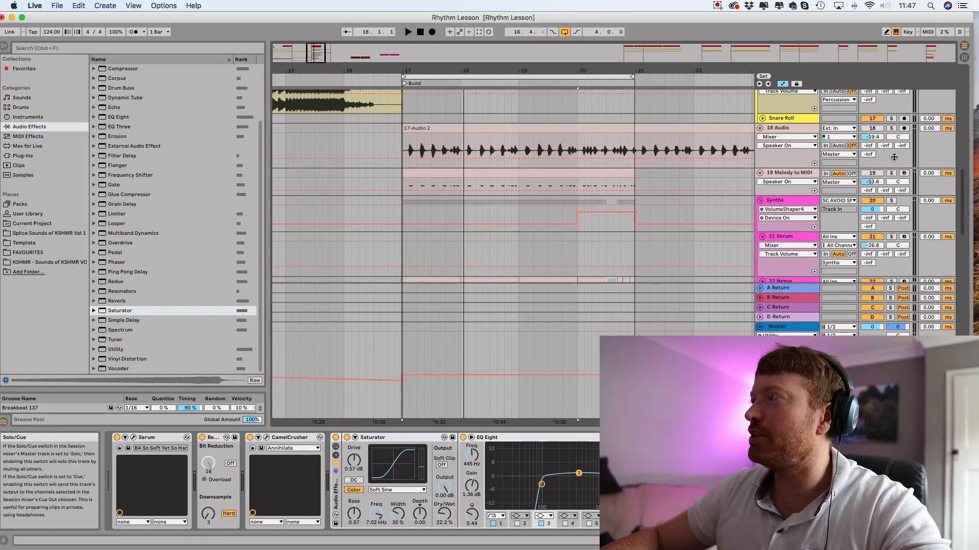
{"action": "left_click", "coordinate": [891, 128]}
{"action": "key", "text": "space"}
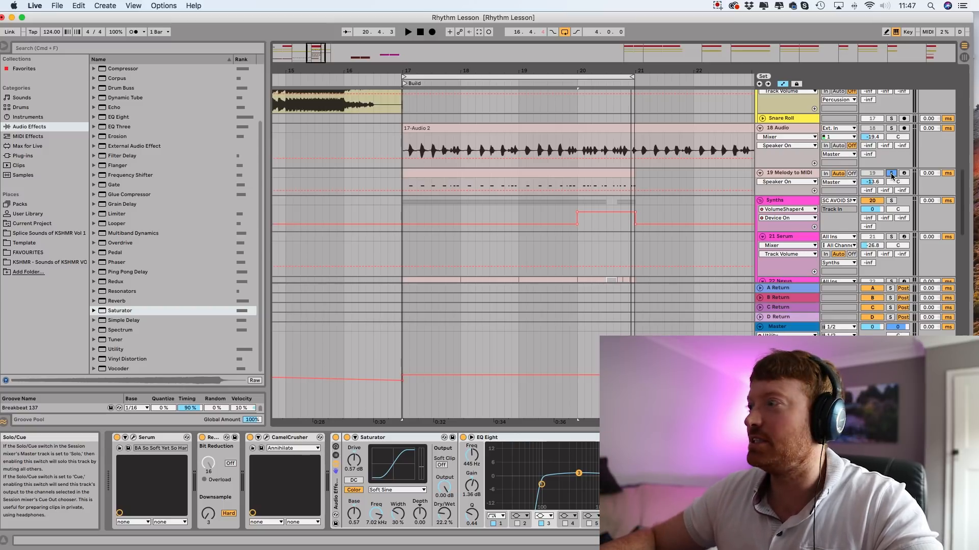
Step: Play the full build from bar 17 and briefly solo the Melody to MIDI track to compare the rhythms
{"action": "key", "text": "space"}
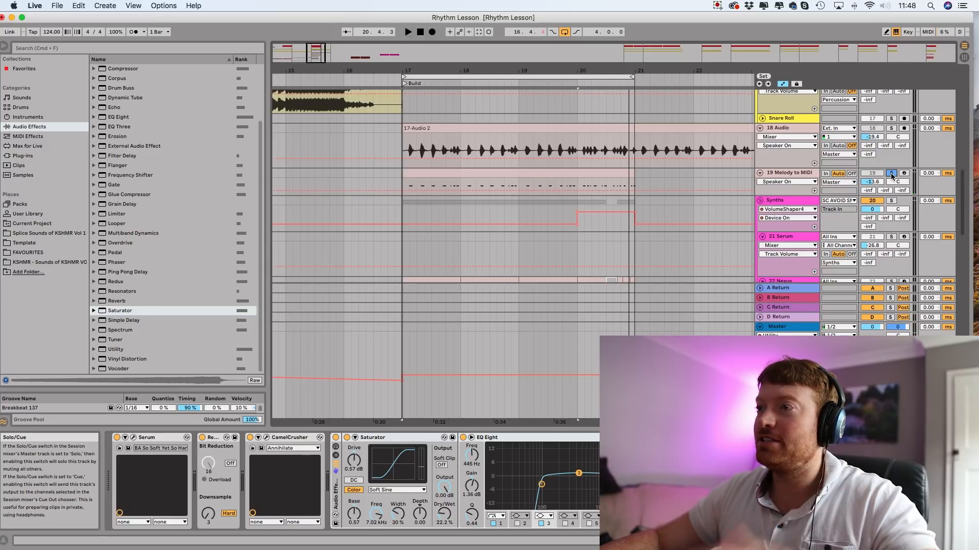
{"action": "key", "text": "space"}
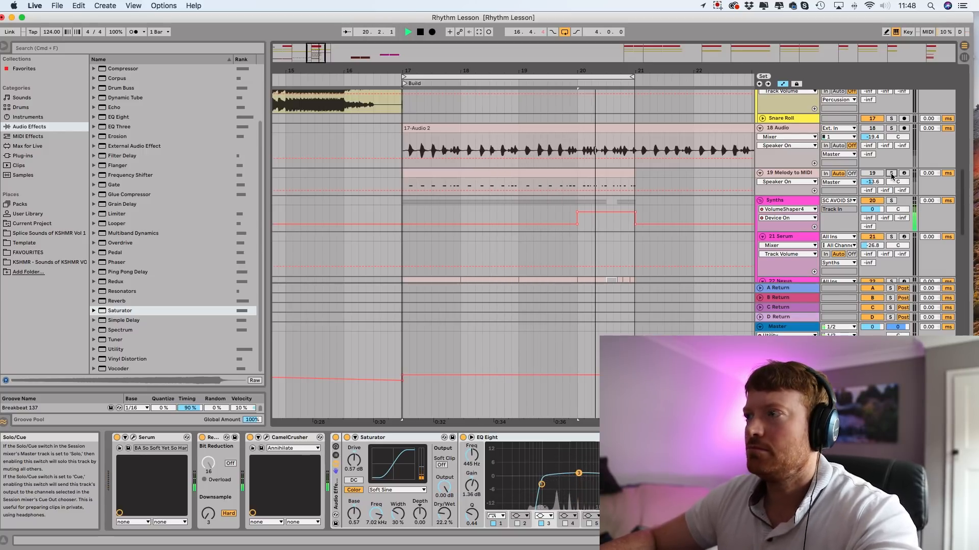
{"action": "left_click", "coordinate": [891, 173]}
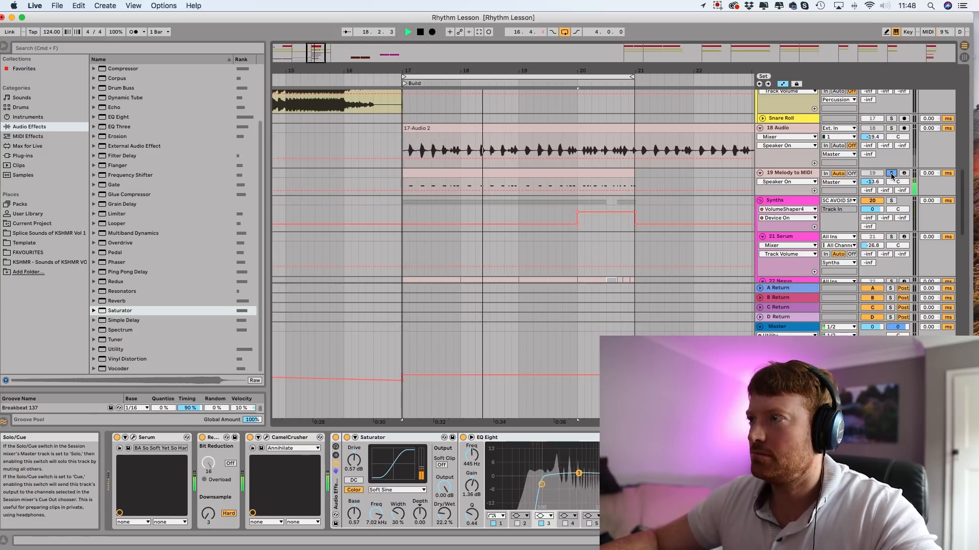
{"action": "left_click", "coordinate": [891, 173]}
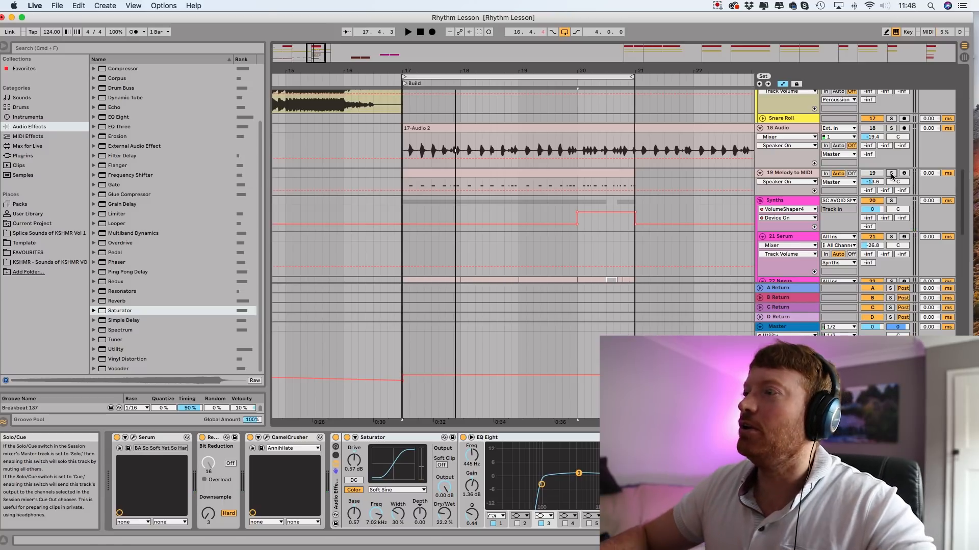
Step: Play the arrangement from the Breakdown at bar 9 into the start of the build
{"action": "left_click_drag", "start_coordinate": [489, 70], "coordinate": [489, 35]}
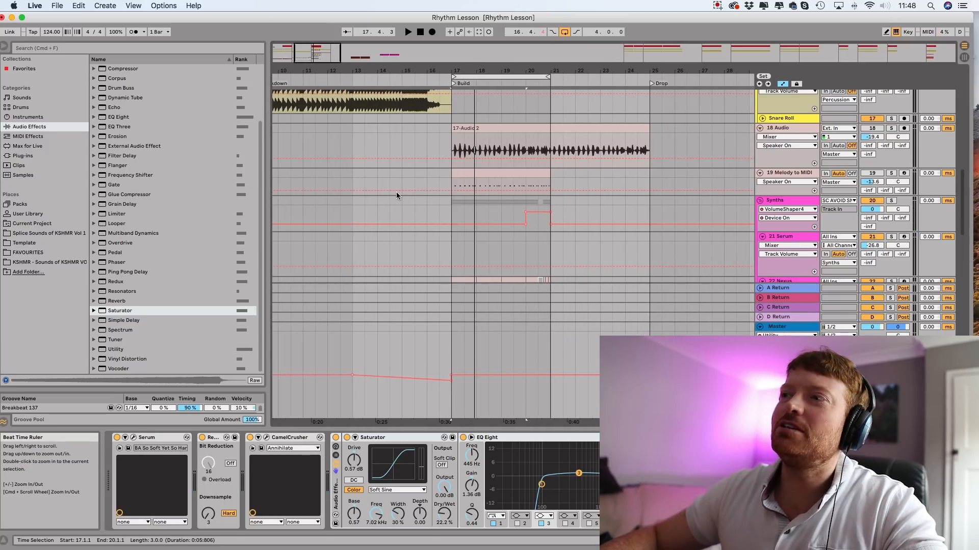
{"action": "scroll", "coordinate": [397, 193], "scroll_direction": "left", "scroll_amount": 4}
{"action": "scroll", "coordinate": [398, 194], "scroll_direction": "up", "scroll_amount": 3}
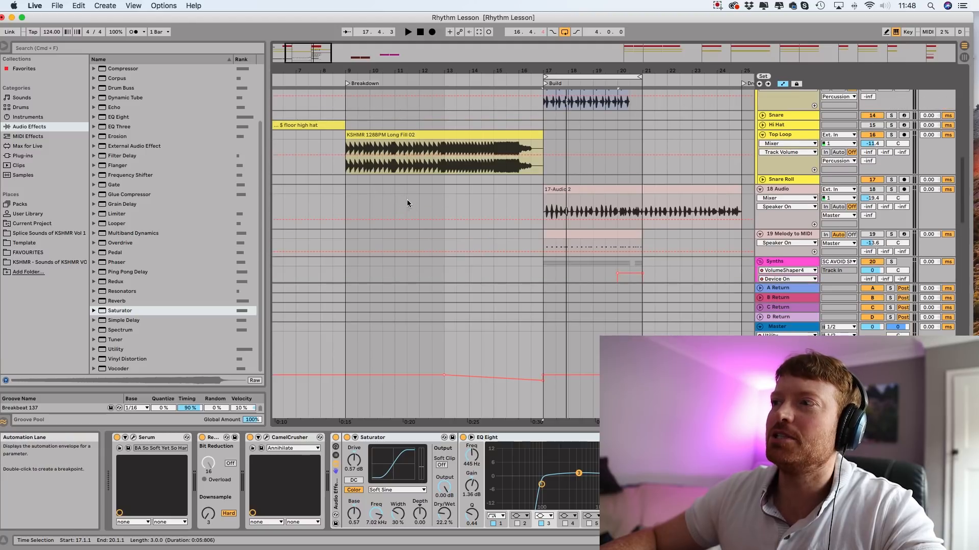
{"action": "left_click", "coordinate": [407, 203]}
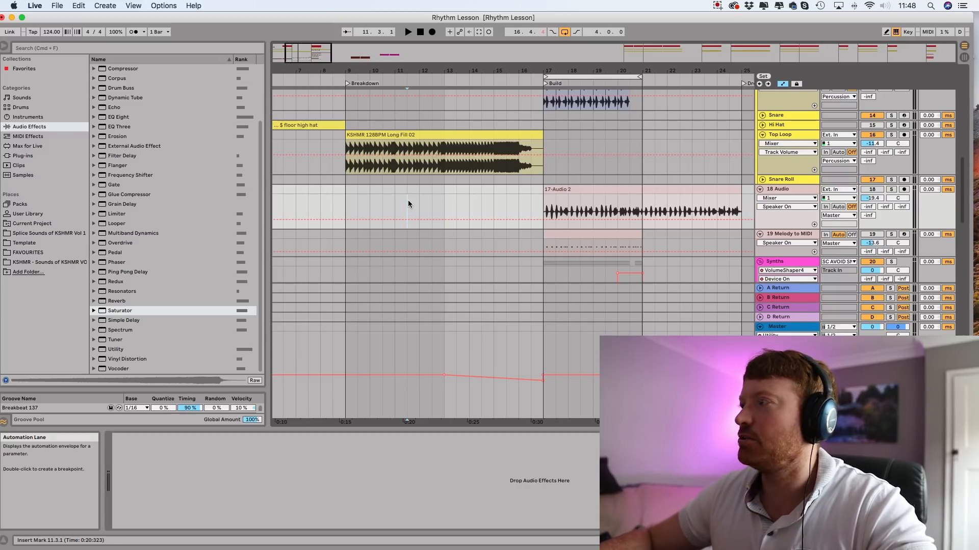
{"action": "left_click", "coordinate": [345, 202]}
{"action": "key", "text": "space"}
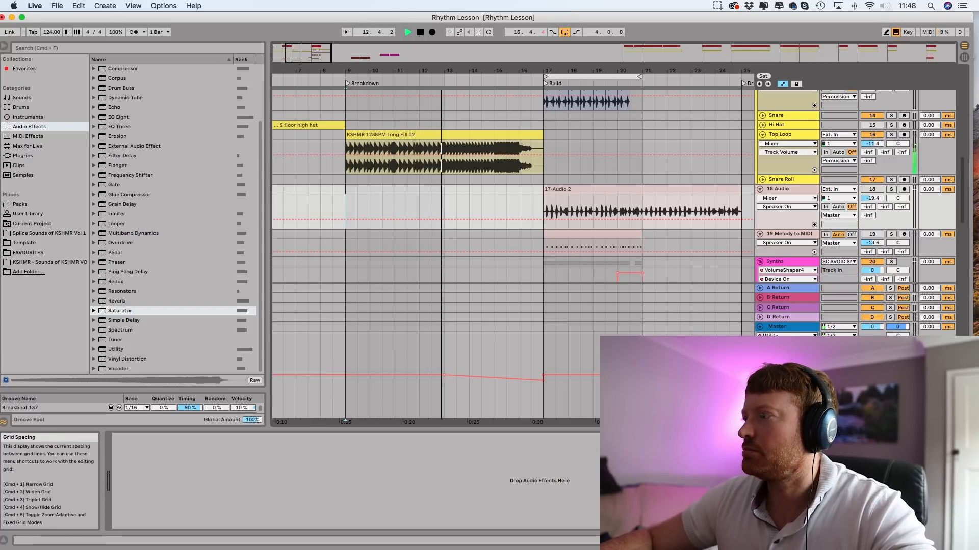
{"action": "left_click_drag", "start_coordinate": [779, 329], "coordinate": [778, 354]}
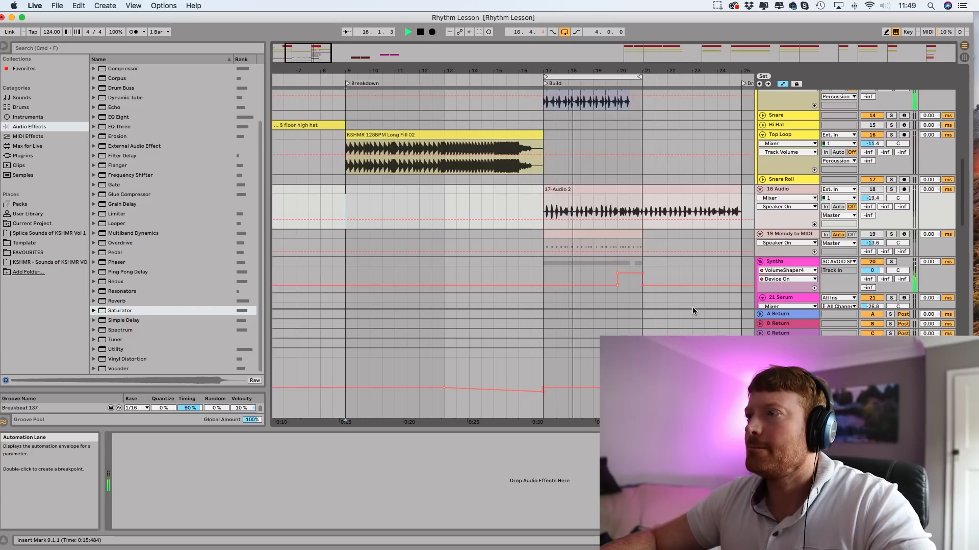
{"action": "key", "text": "space"}
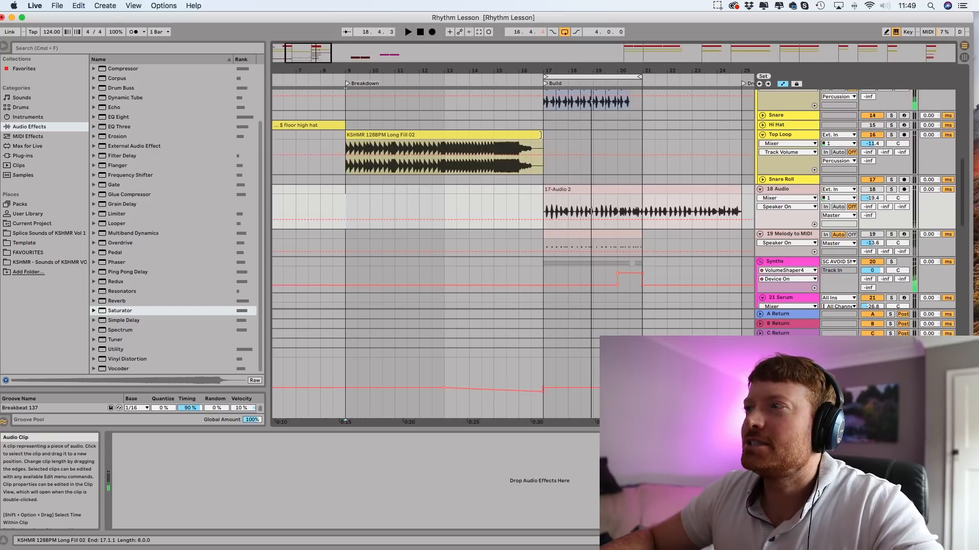
Step: Trim the end of the KSHMR 128BPM Long Fill 02 clip back to bar 16 and play the transition into the build
{"action": "left_click_drag", "start_coordinate": [542, 140], "coordinate": [519, 140]}
{"action": "scroll", "coordinate": [522, 148], "scroll_direction": "down", "scroll_amount": 10}
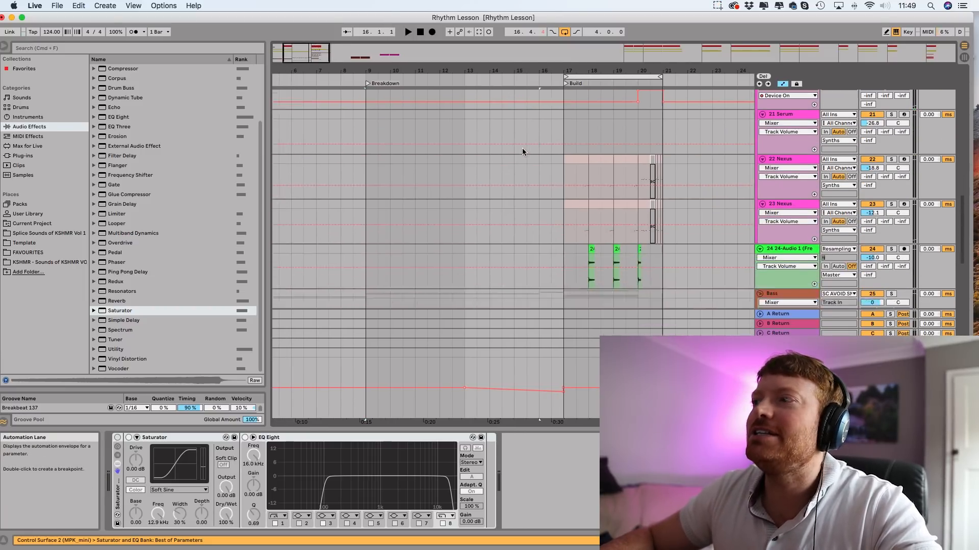
{"action": "scroll", "coordinate": [522, 152], "scroll_direction": "down", "scroll_amount": 8}
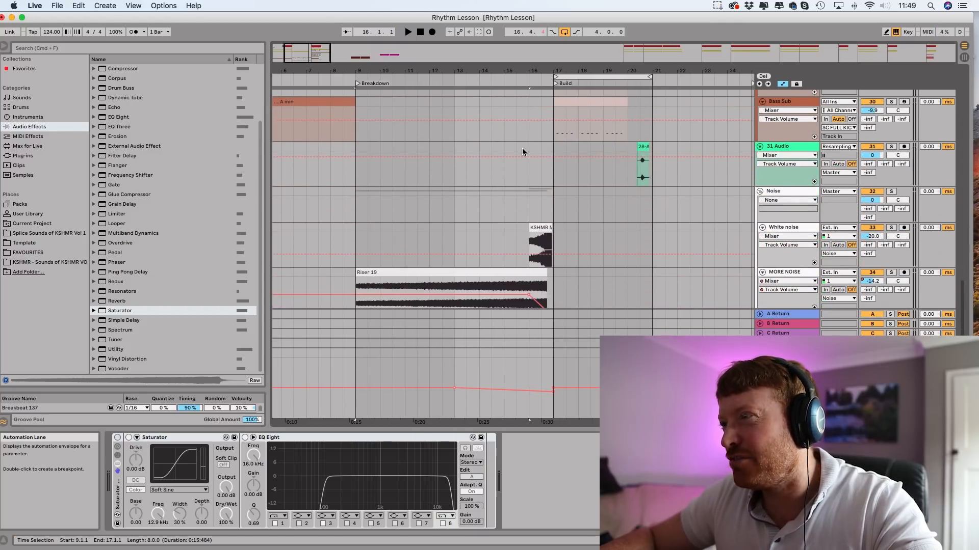
{"action": "scroll", "coordinate": [555, 243], "scroll_direction": "up", "scroll_amount": 8}
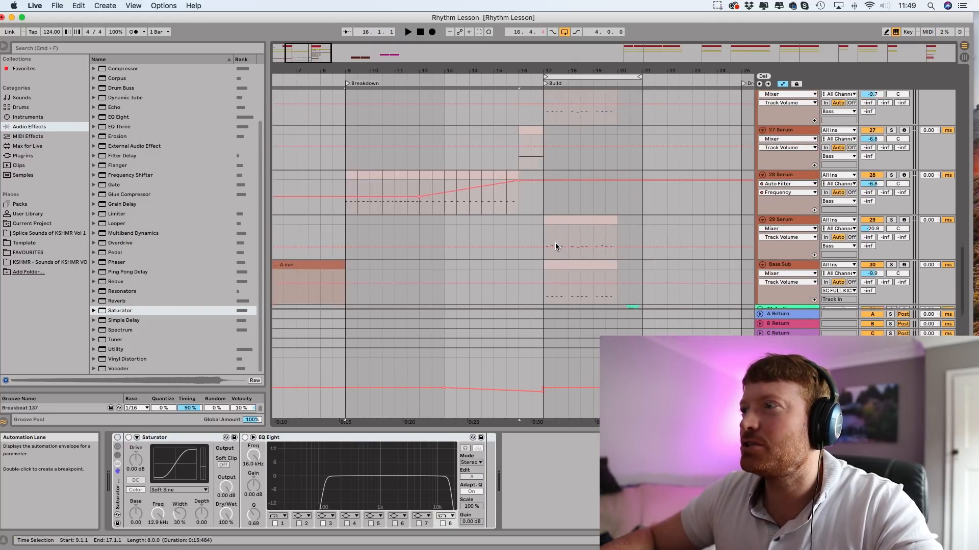
{"action": "left_click", "coordinate": [534, 163]}
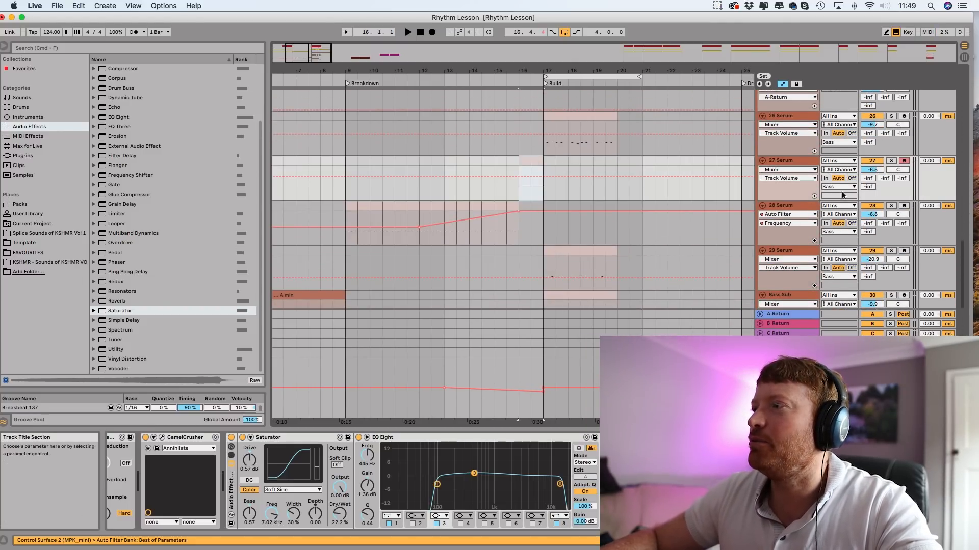
{"action": "key", "text": "space"}
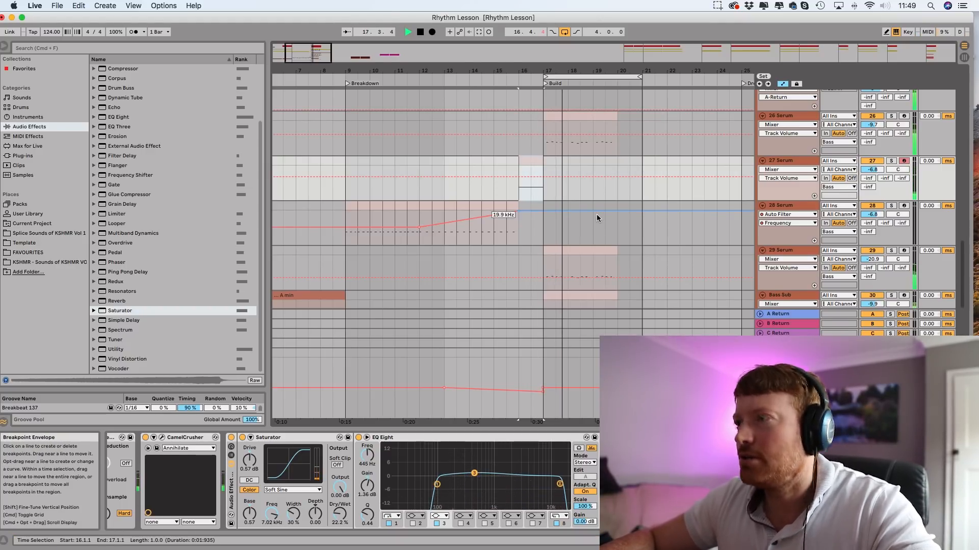
{"action": "key", "text": "space"}
Step: Shorten the Riser 19 clip on the MORE NOISE track so it ends at bar 16
{"action": "scroll", "coordinate": [597, 214], "scroll_direction": "down", "scroll_amount": 8}
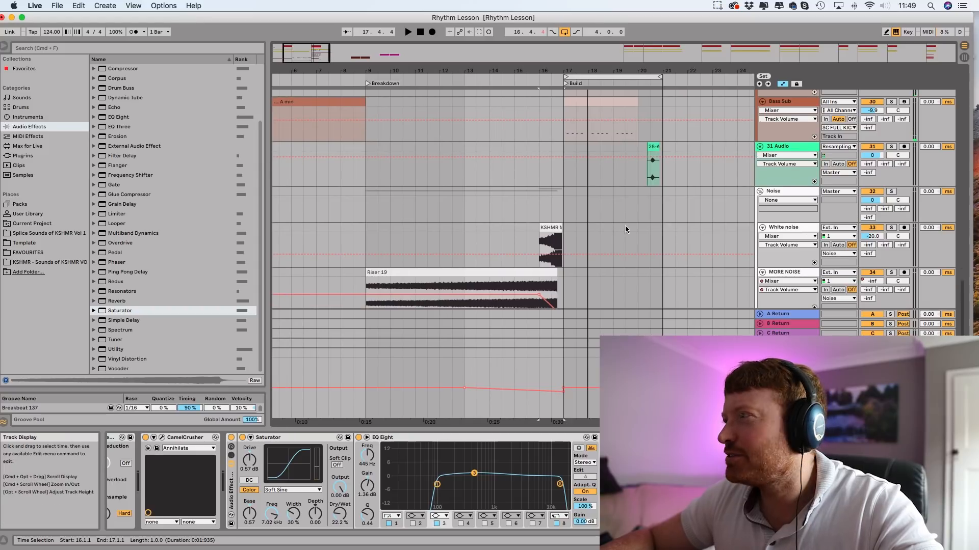
{"action": "left_click_drag", "start_coordinate": [556, 275], "coordinate": [539, 271]}
{"action": "key", "text": "space"}
{"action": "key", "text": "space"}
{"action": "scroll", "coordinate": [552, 219], "scroll_direction": "up", "scroll_amount": 8}
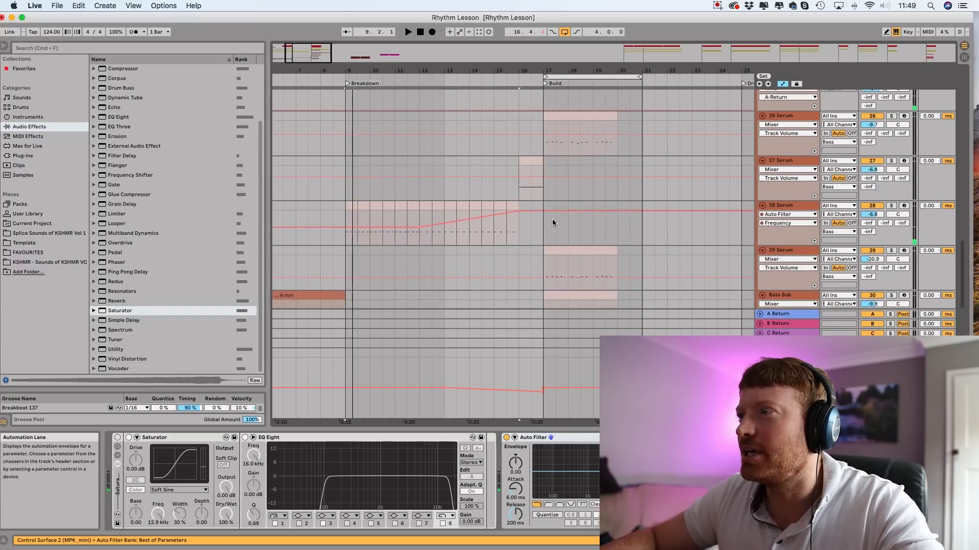
Step: Play the transition from bar 16 into the build, briefly soloing the 27 Serum track
{"action": "left_click", "coordinate": [530, 166]}
{"action": "key", "text": "space"}
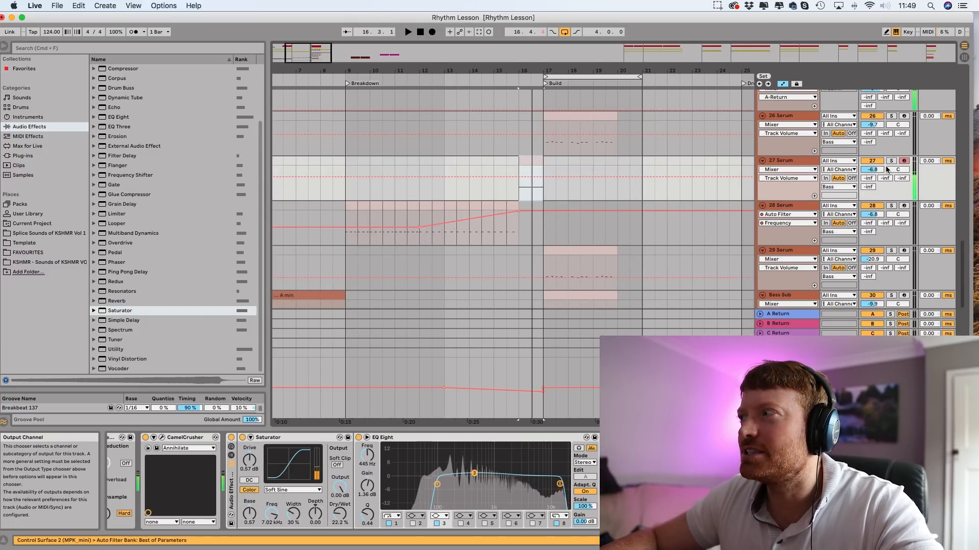
{"action": "left_click", "coordinate": [890, 161]}
{"action": "left_click", "coordinate": [891, 161]}
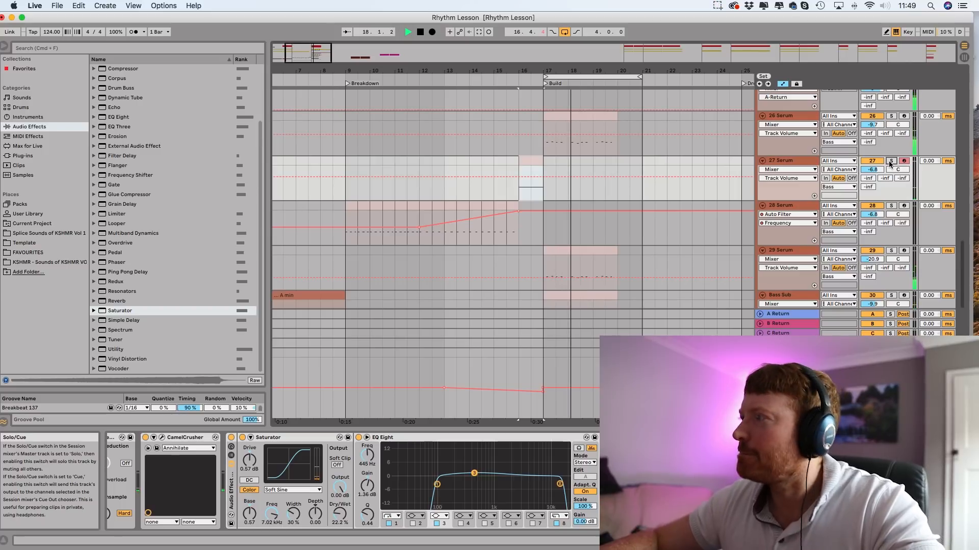
Step: Solo the Melody to MIDI track briefly during the build playback to compare its rhythm with the full arrangement
{"action": "scroll", "coordinate": [706, 251], "scroll_direction": "down", "scroll_amount": 5}
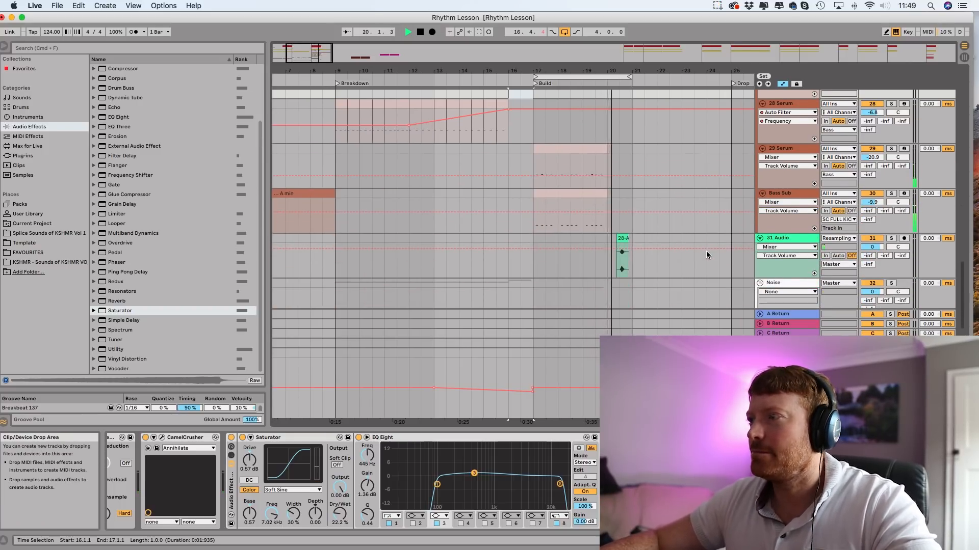
{"action": "scroll", "coordinate": [705, 251], "scroll_direction": "up", "scroll_amount": 4}
{"action": "scroll", "coordinate": [706, 251], "scroll_direction": "up", "scroll_amount": 10}
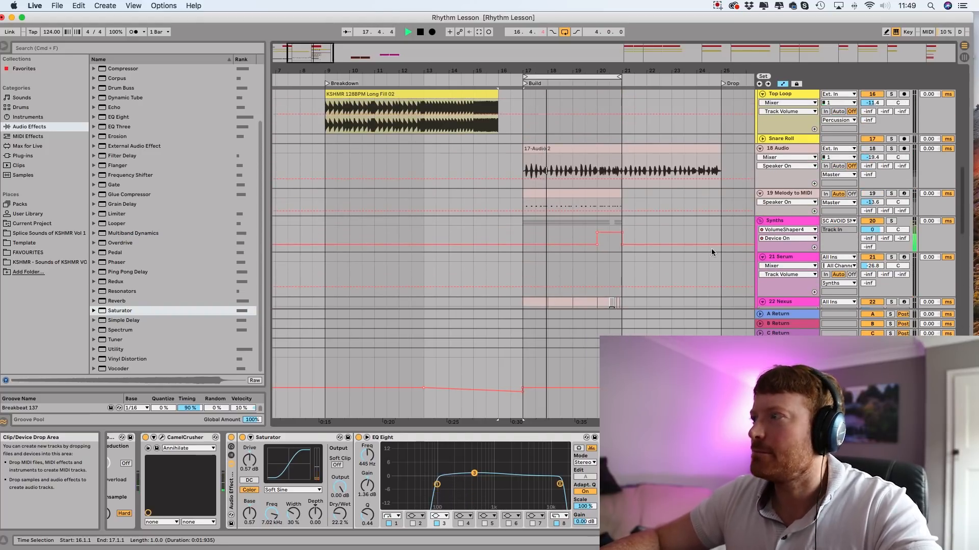
{"action": "left_click", "coordinate": [891, 195]}
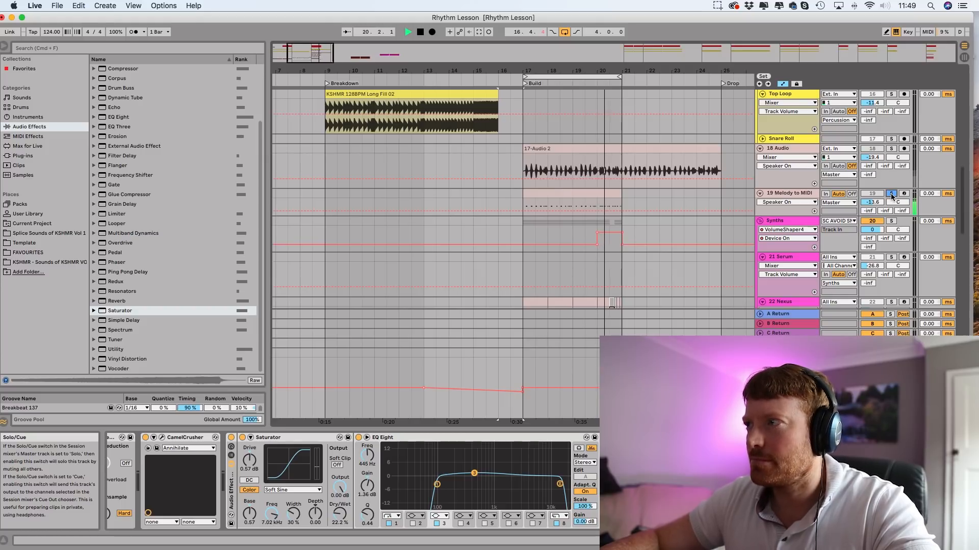
{"action": "left_click", "coordinate": [891, 194]}
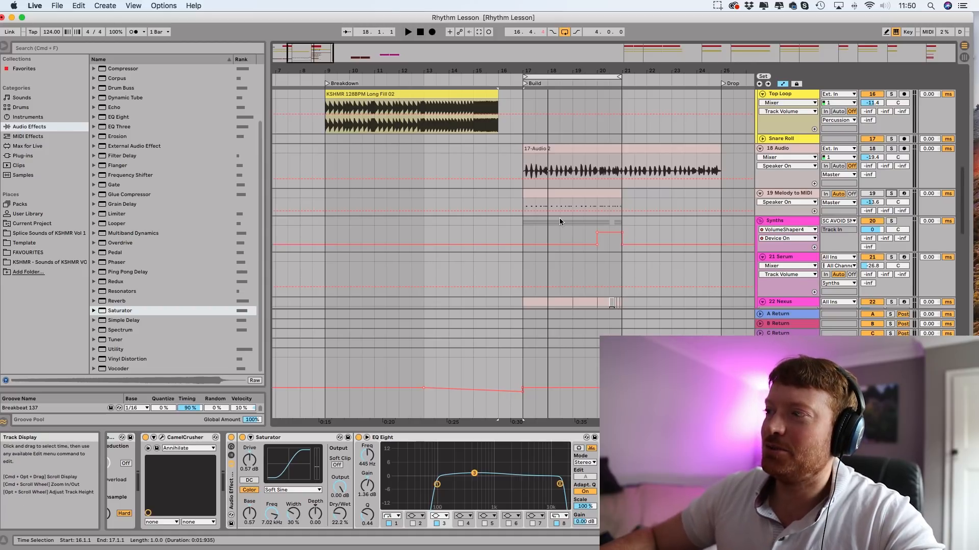
Step: Play the 28 Serum bass track soloed from bar 12 through the breakdown
{"action": "scroll", "coordinate": [559, 218], "scroll_direction": "down", "scroll_amount": 5}
{"action": "scroll", "coordinate": [559, 219], "scroll_direction": "down", "scroll_amount": 5}
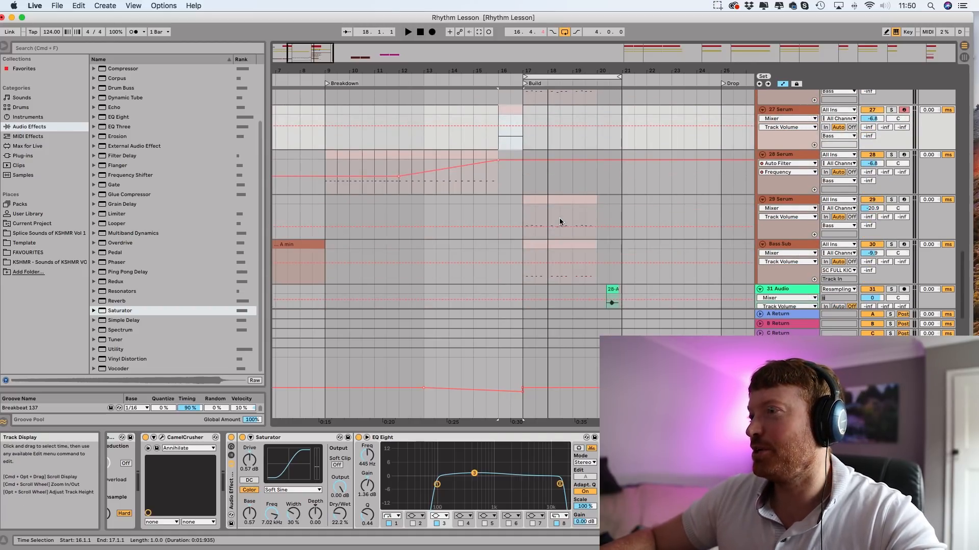
{"action": "left_click_drag", "start_coordinate": [444, 70], "coordinate": [415, 137]}
{"action": "left_click", "coordinate": [408, 153]}
{"action": "left_click", "coordinate": [342, 153]}
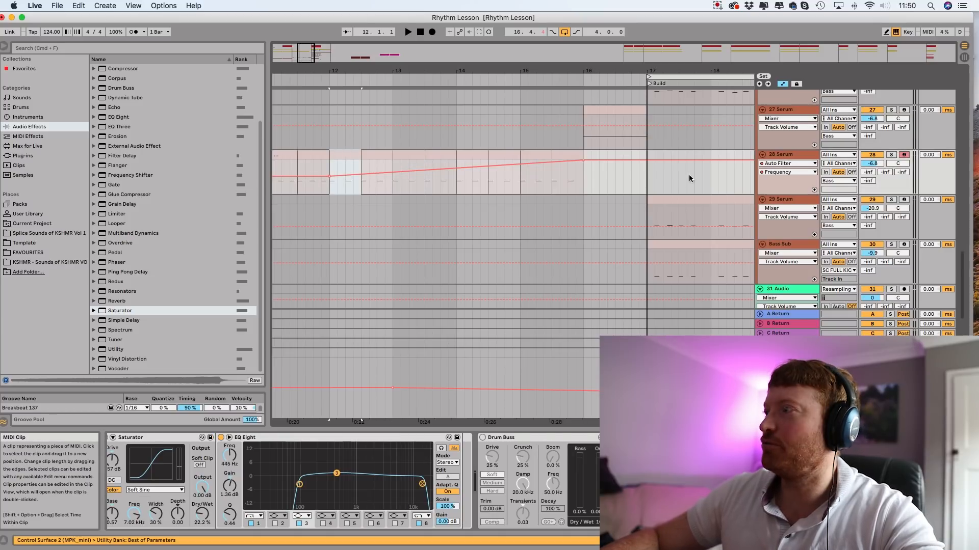
{"action": "left_click", "coordinate": [892, 154]}
{"action": "key", "text": "space"}
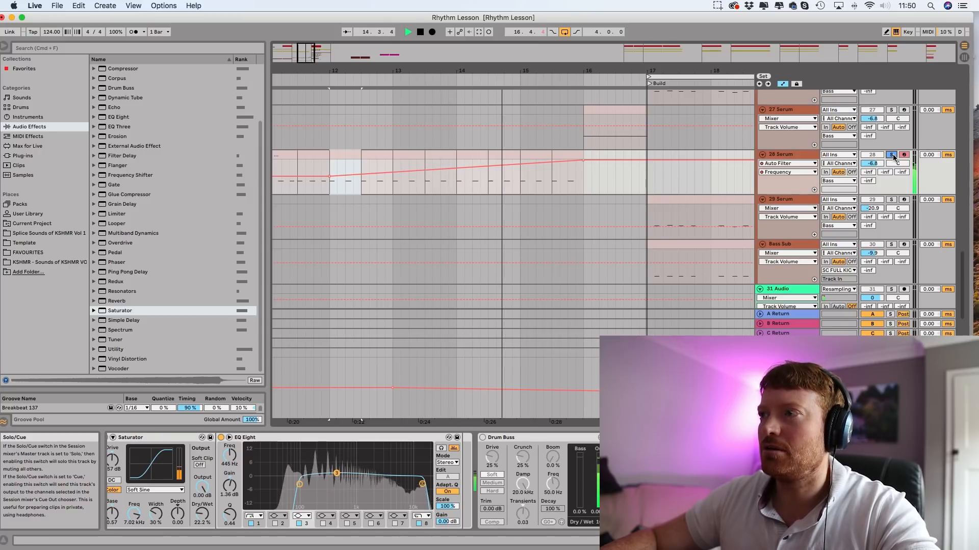
{"action": "key", "text": "space"}
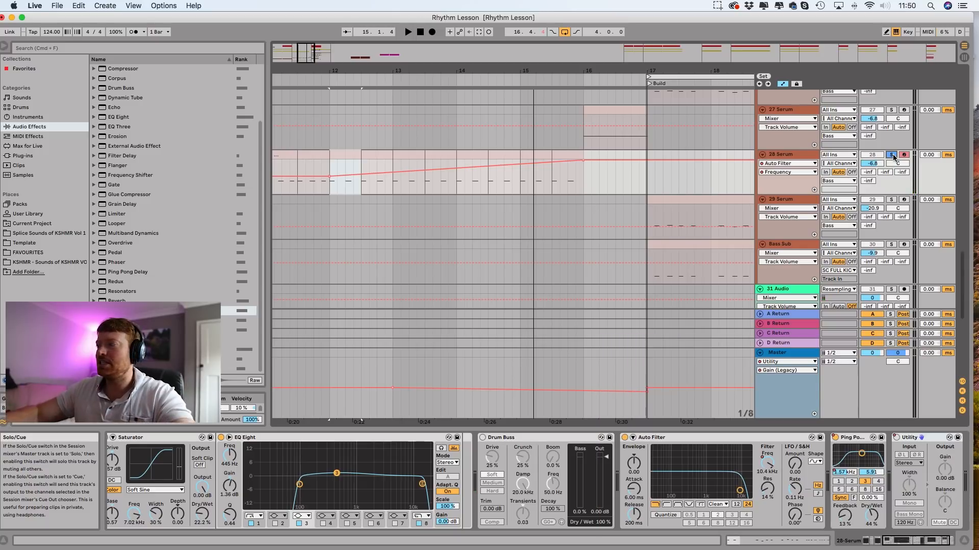
Step: Show the Ping Pong Delay's Device On automation on the 28 Serum track, unsolo the track and re-enable the overridden automation
{"action": "left_click", "coordinate": [855, 440]}
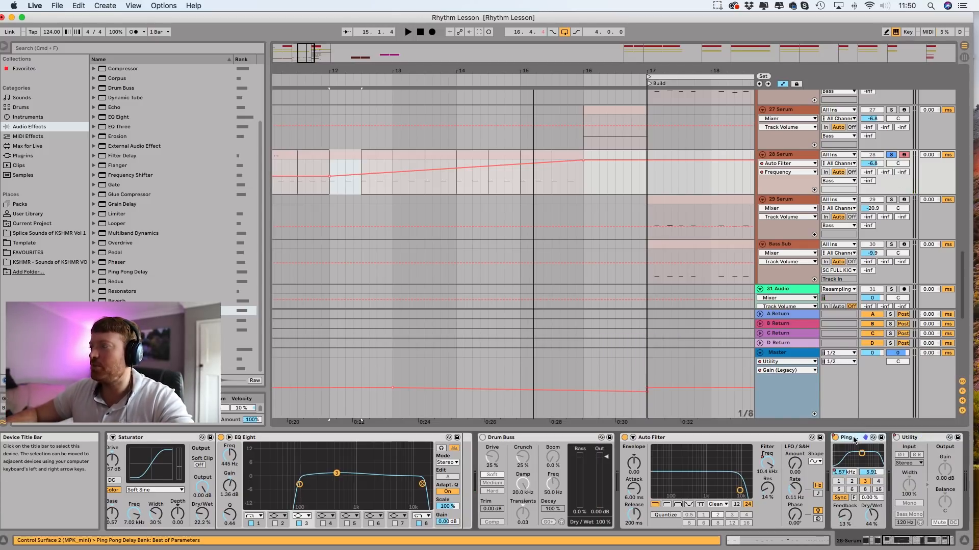
{"action": "left_click", "coordinate": [835, 437]}
{"action": "left_click", "coordinate": [835, 438]}
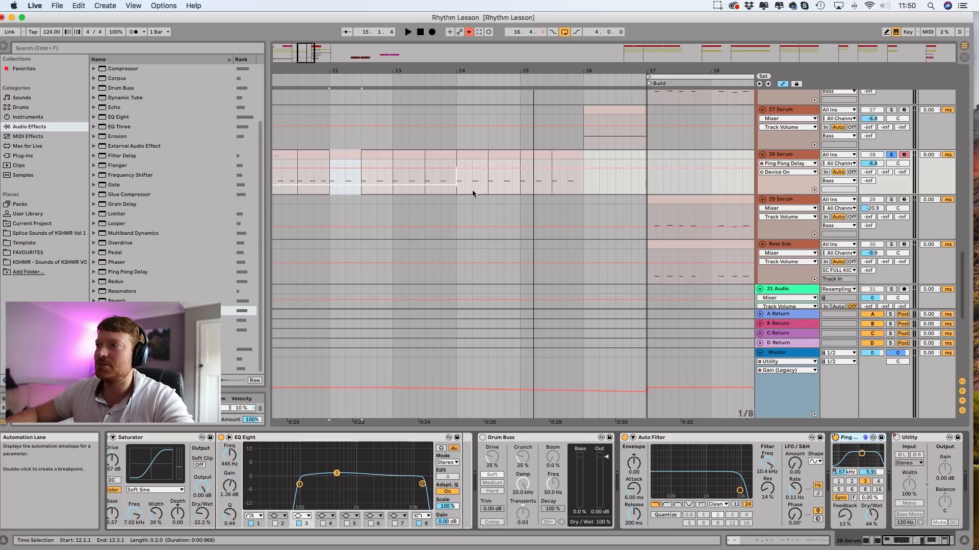
{"action": "left_click", "coordinate": [431, 157]}
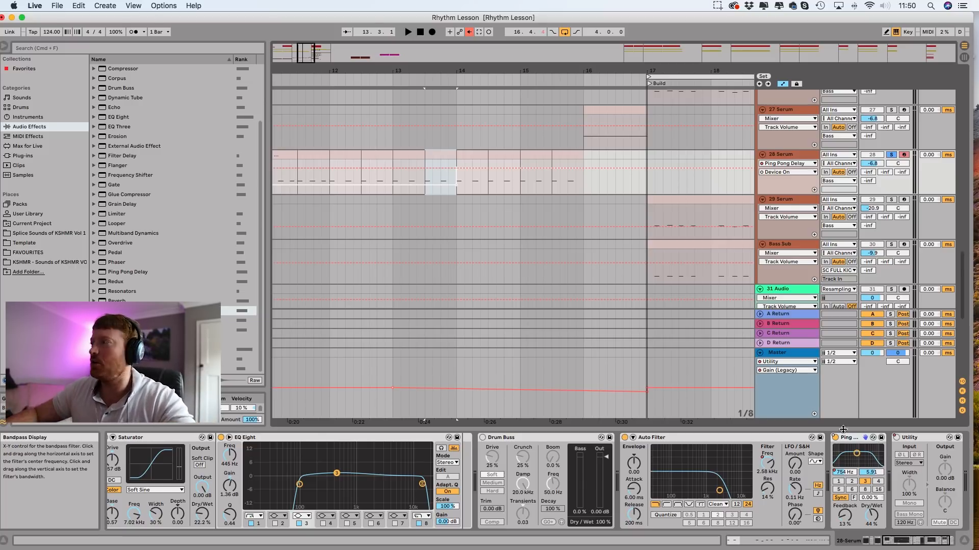
{"action": "left_click", "coordinate": [890, 155]}
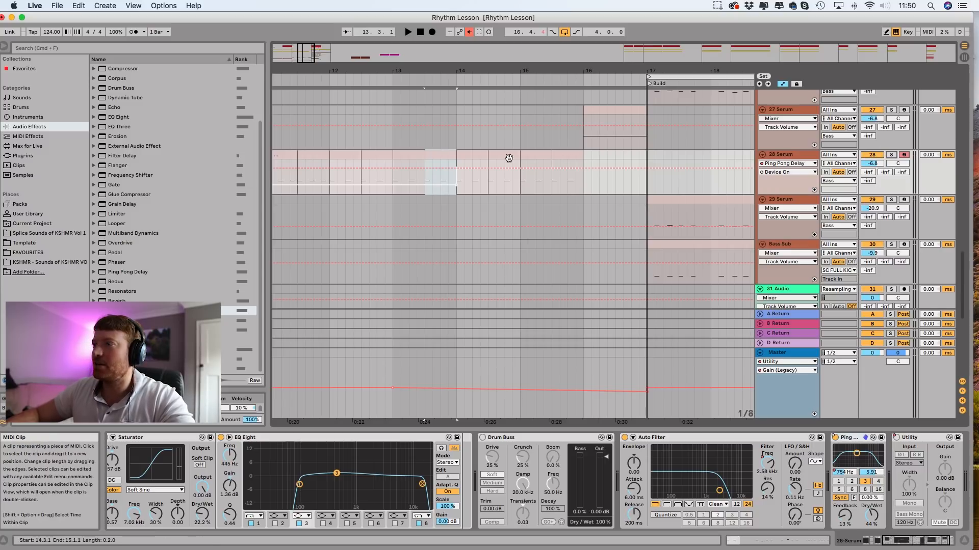
{"action": "left_click", "coordinate": [469, 32]}
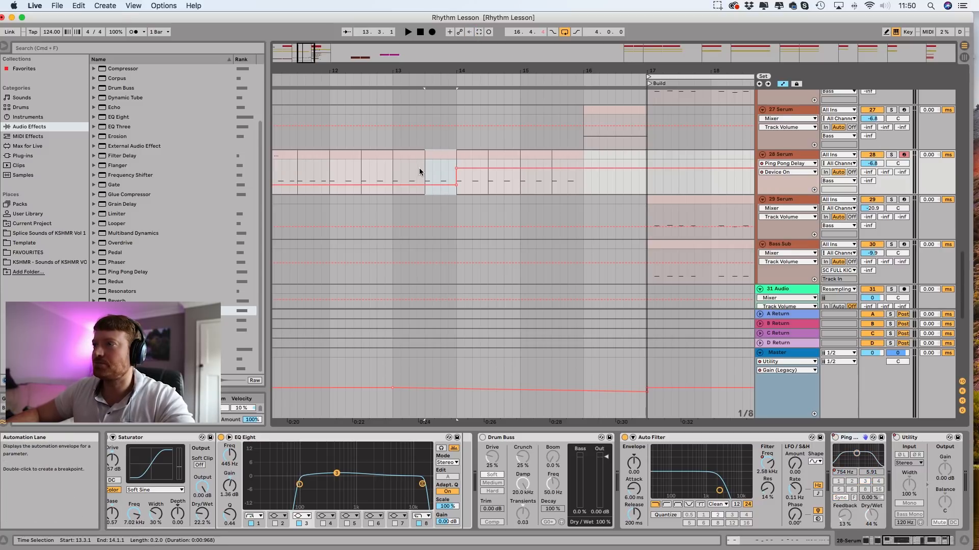
Step: Play the breakdown from bar 12 in the full mix and with 28 Serum soloed to hear the delay automation
{"action": "left_click", "coordinate": [332, 167]}
{"action": "key", "text": "space"}
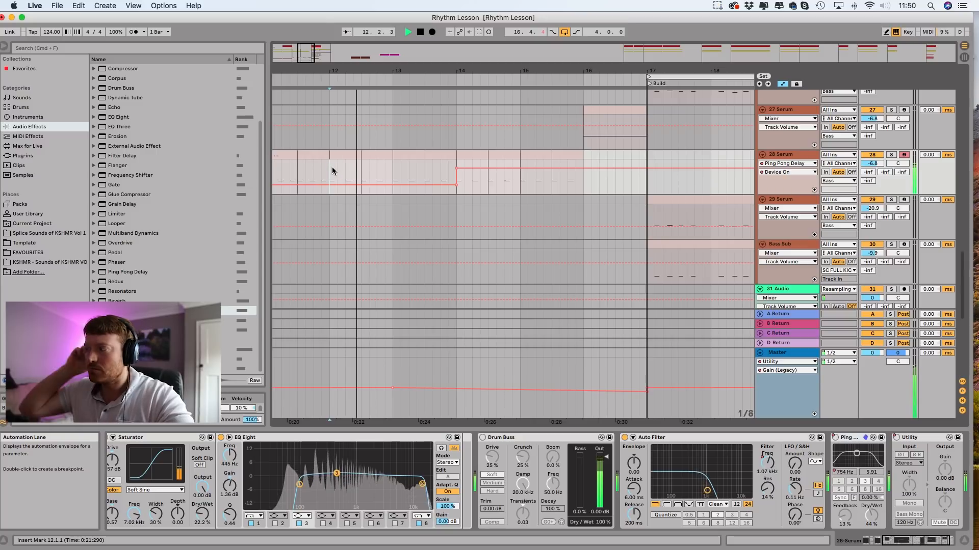
{"action": "key", "text": "space"}
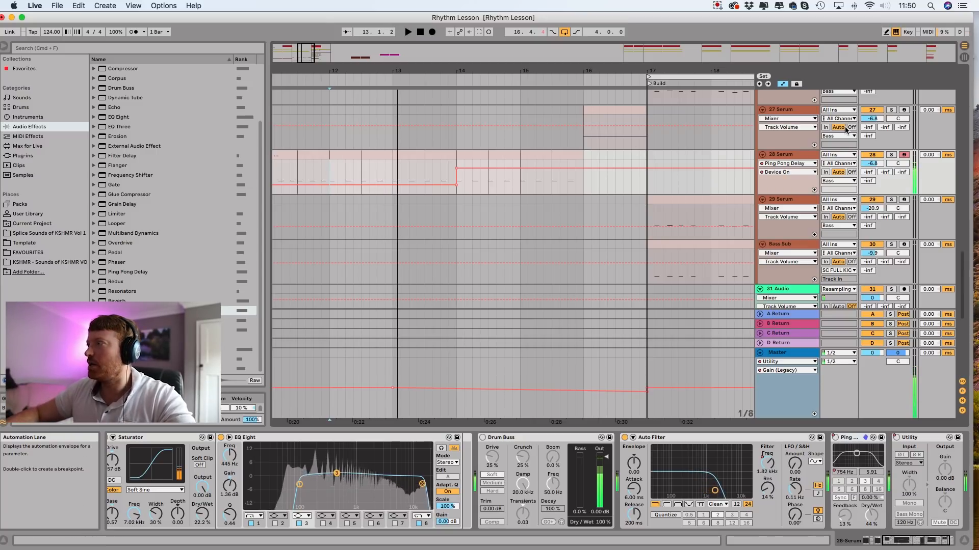
{"action": "left_click", "coordinate": [891, 154]}
{"action": "key", "text": "space"}
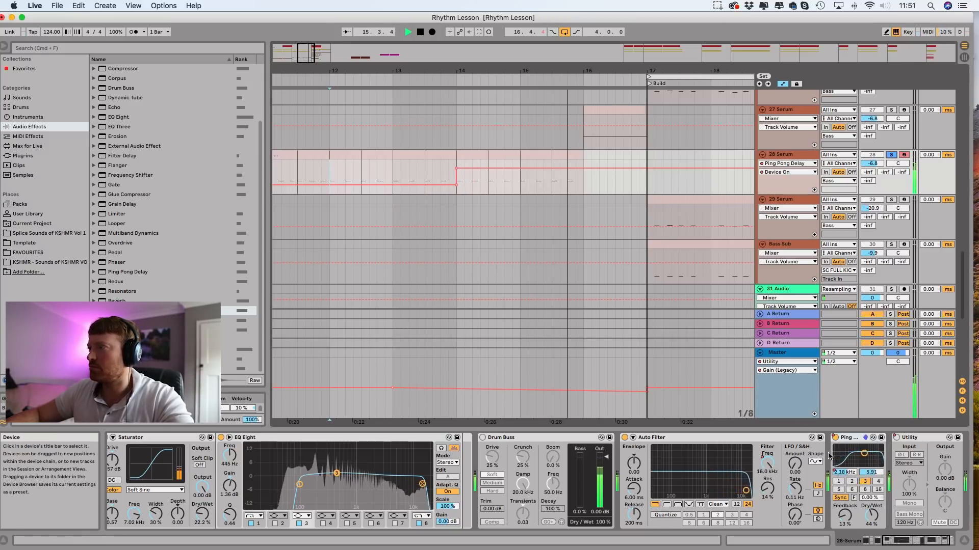
{"action": "key", "text": "space"}
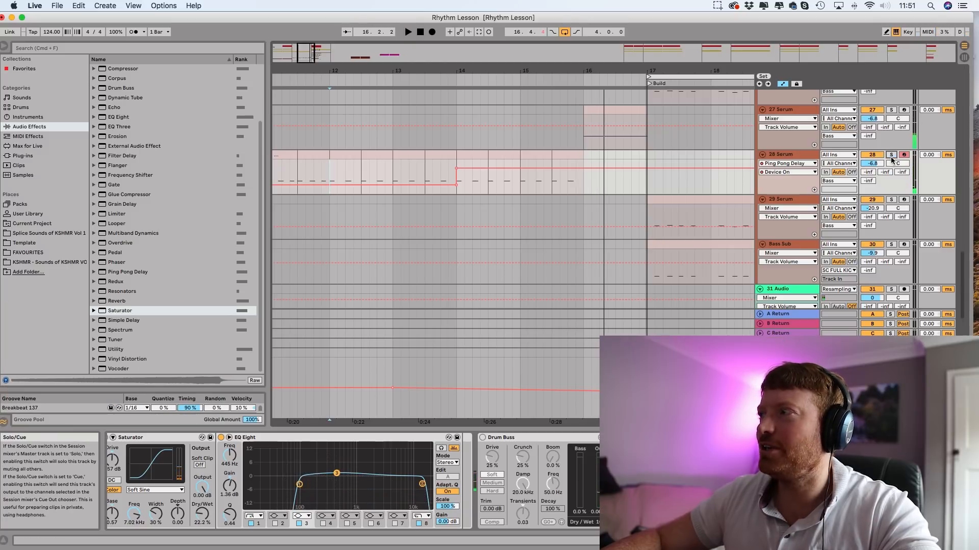
Step: Play the build from bar 17 with the Bass group soloed and compare the note patterns of its tracks
{"action": "left_click_drag", "start_coordinate": [648, 70], "coordinate": [647, 57]}
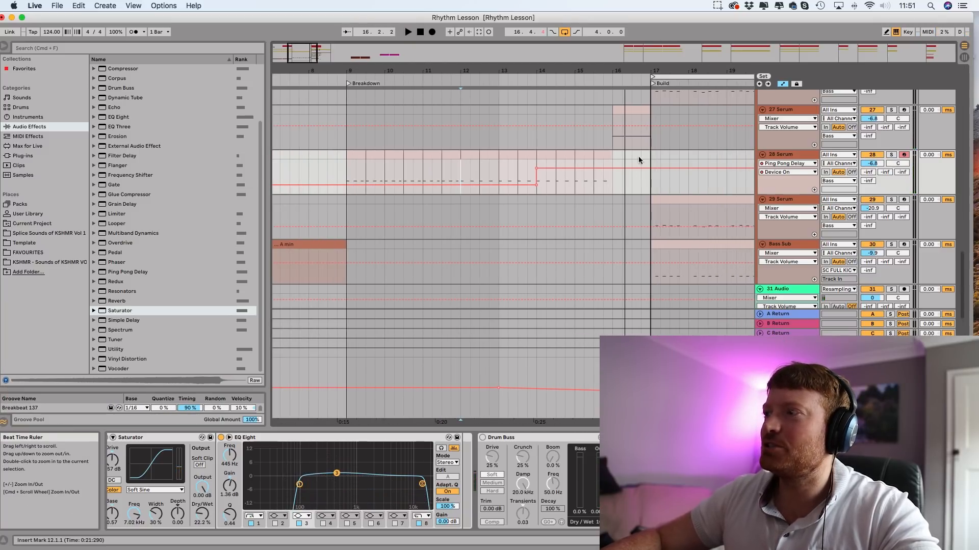
{"action": "scroll", "coordinate": [619, 238], "scroll_direction": "right", "scroll_amount": 5}
{"action": "scroll", "coordinate": [619, 239], "scroll_direction": "down", "scroll_amount": 2}
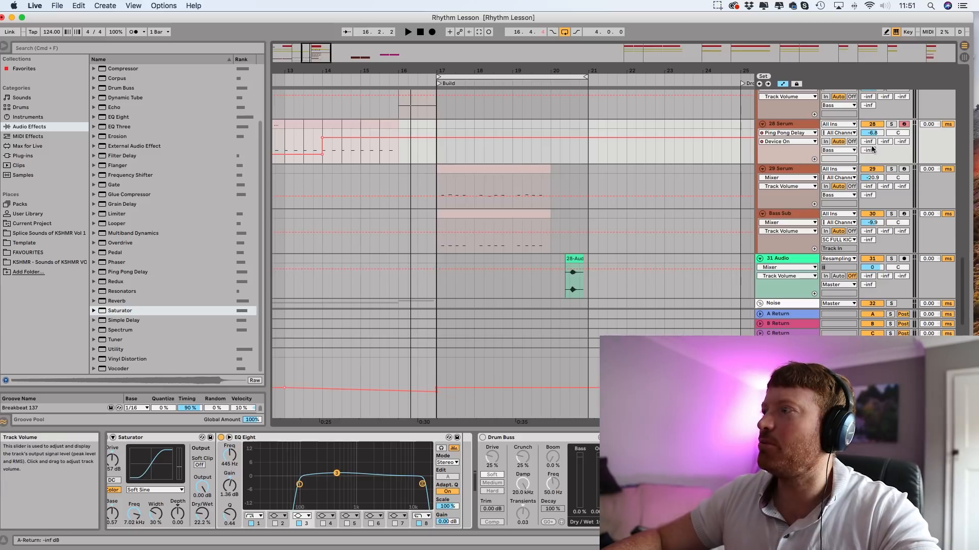
{"action": "scroll", "coordinate": [872, 158], "scroll_direction": "up", "scroll_amount": 2}
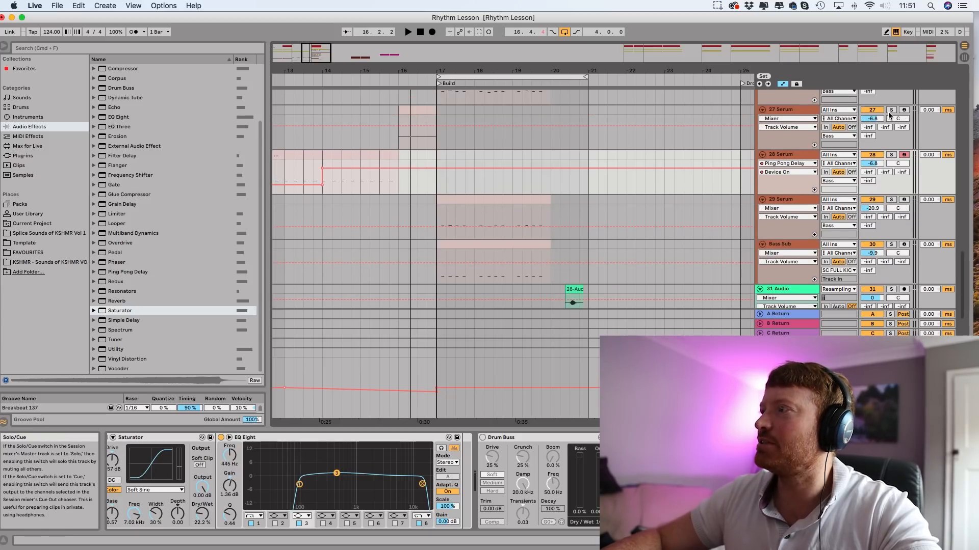
{"action": "scroll", "coordinate": [887, 122], "scroll_direction": "up", "scroll_amount": 3}
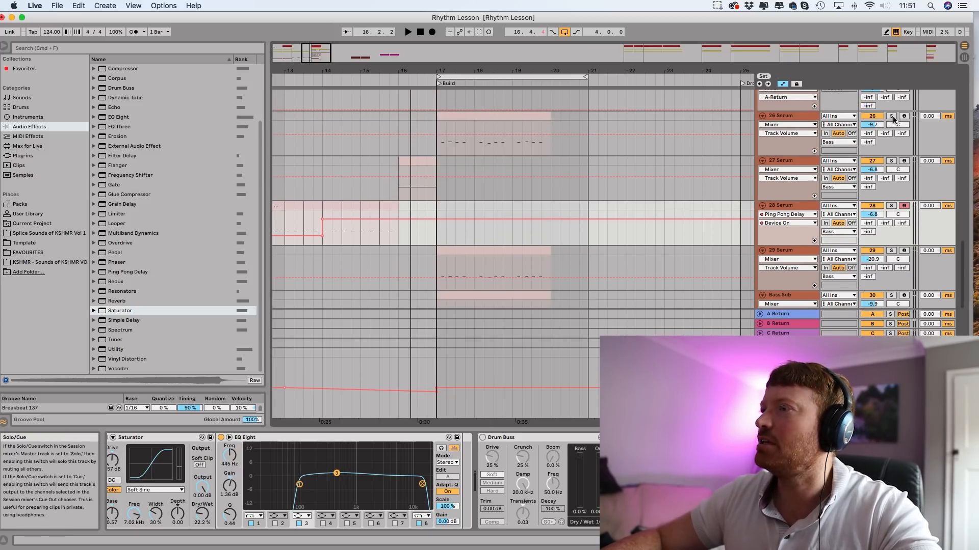
{"action": "scroll", "coordinate": [892, 117], "scroll_direction": "up", "scroll_amount": 4}
{"action": "left_click", "coordinate": [892, 142]}
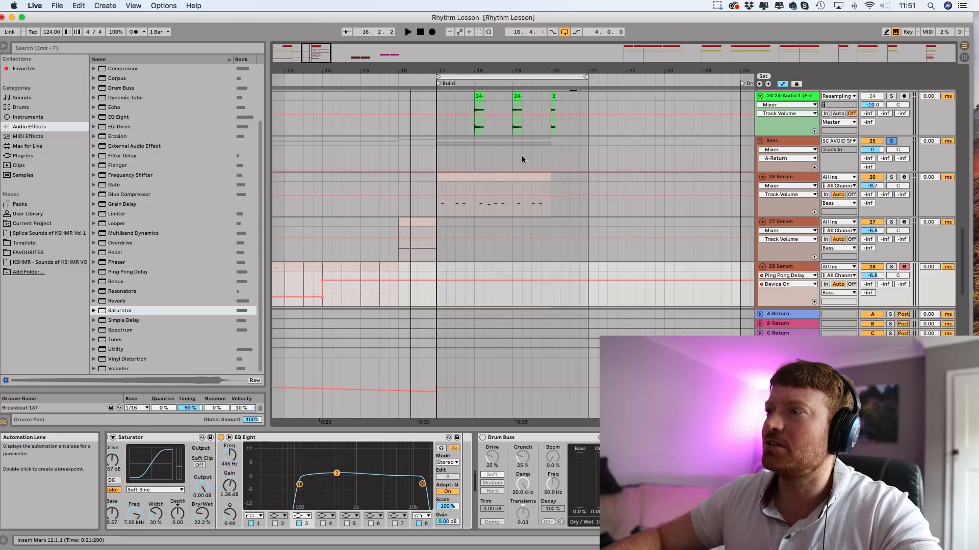
{"action": "left_click", "coordinate": [485, 175]}
{"action": "key", "text": "space"}
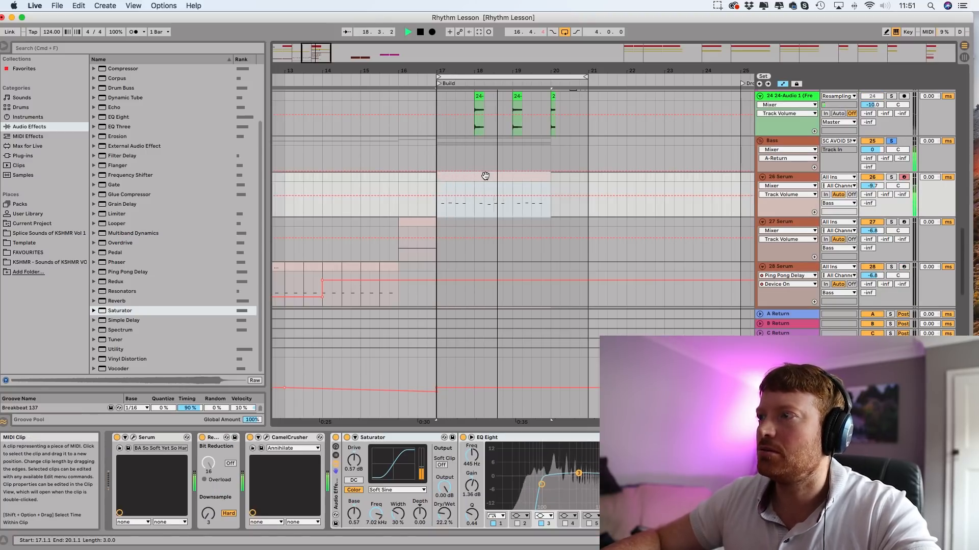
{"action": "scroll", "coordinate": [485, 175], "scroll_direction": "down", "scroll_amount": 5}
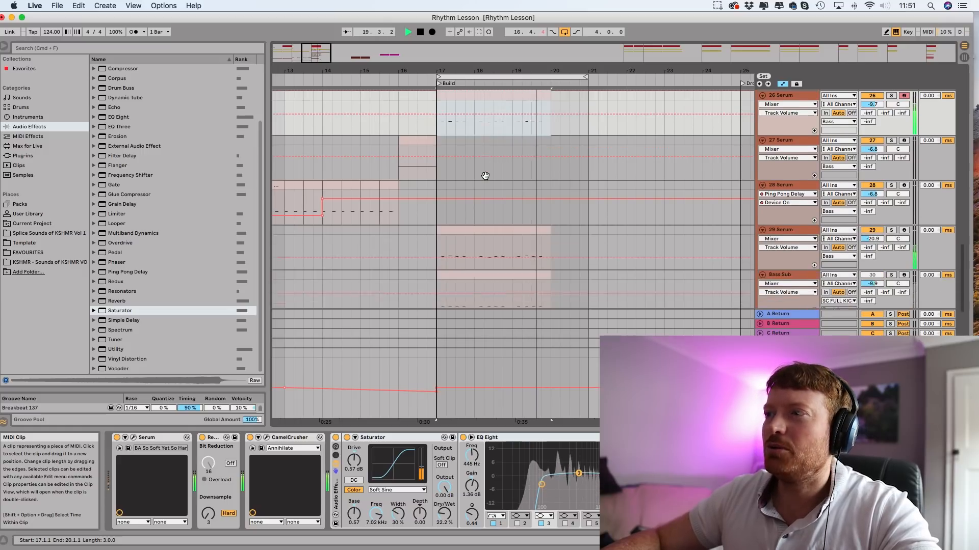
{"action": "key", "text": "space"}
Step: Solo the 26 Serum bass track and play its part from the start of the build
{"action": "scroll", "coordinate": [485, 178], "scroll_direction": "up", "scroll_amount": 4}
{"action": "left_click", "coordinate": [891, 136]}
{"action": "key", "text": "space"}
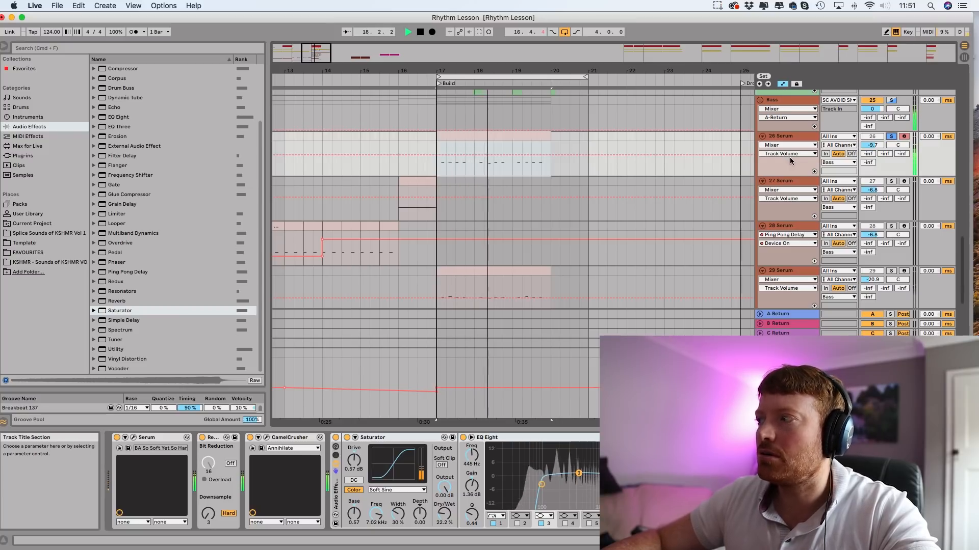
{"action": "key", "text": "space"}
Step: Play the 29 Serum part of the build soloed, both alone and together with 26 Serum
{"action": "left_click", "coordinate": [891, 271]}
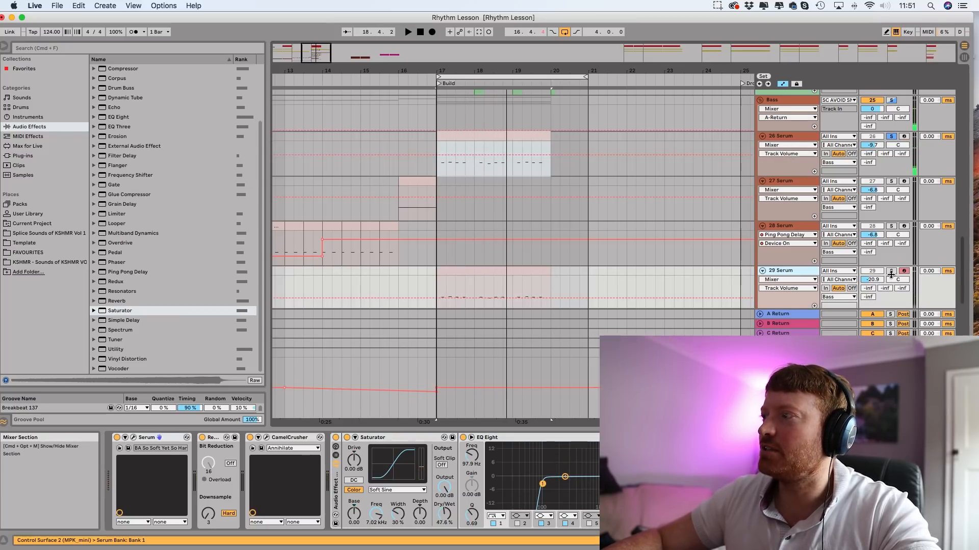
{"action": "key", "text": "space"}
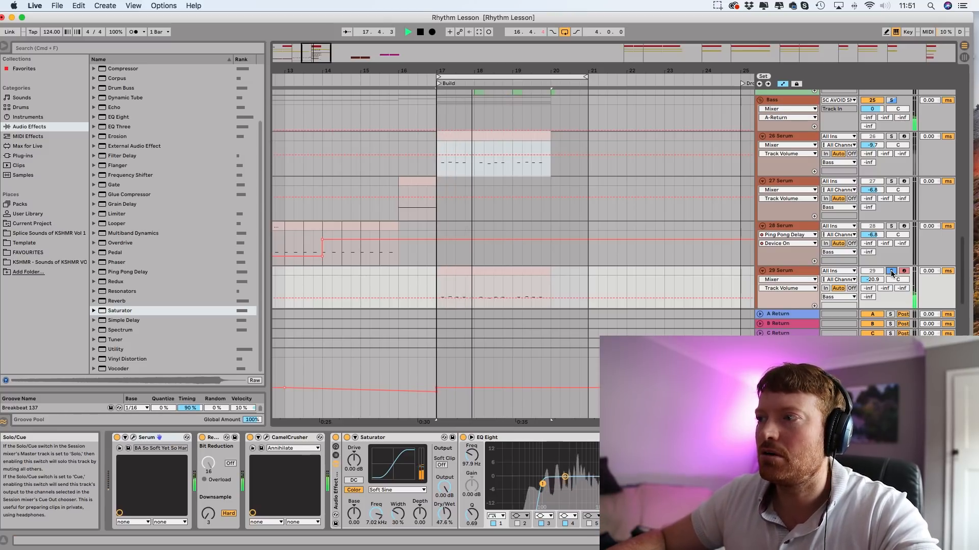
{"action": "key", "text": "space"}
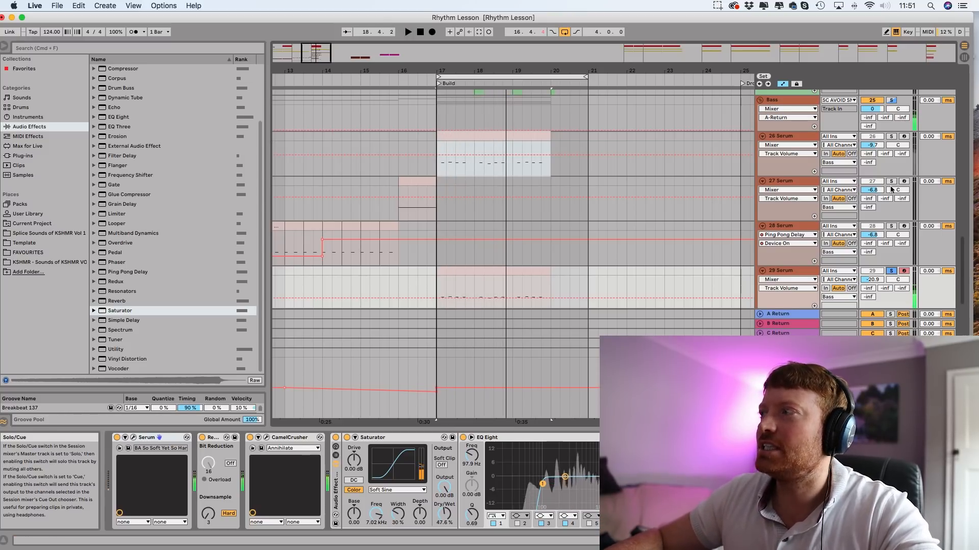
{"action": "left_click", "coordinate": [891, 136]}
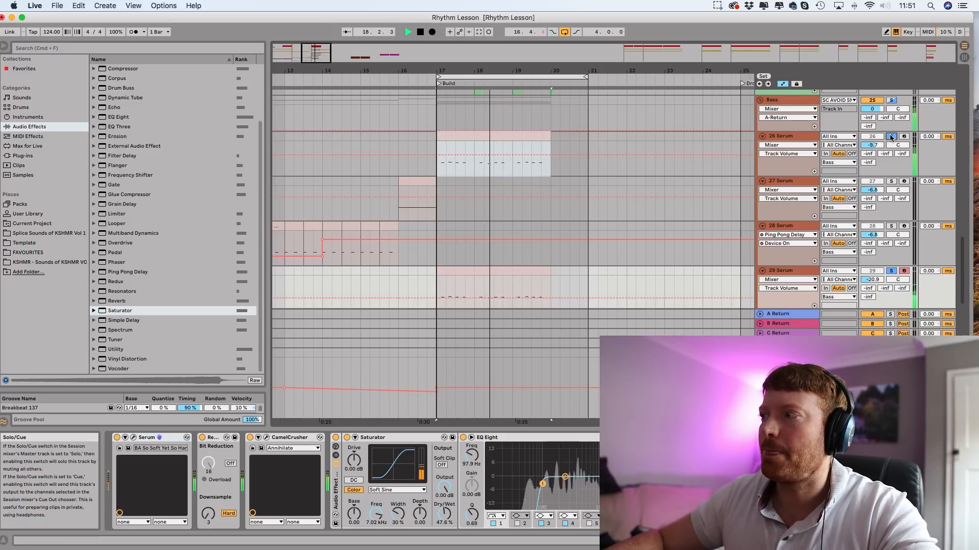
{"action": "key", "text": "space"}
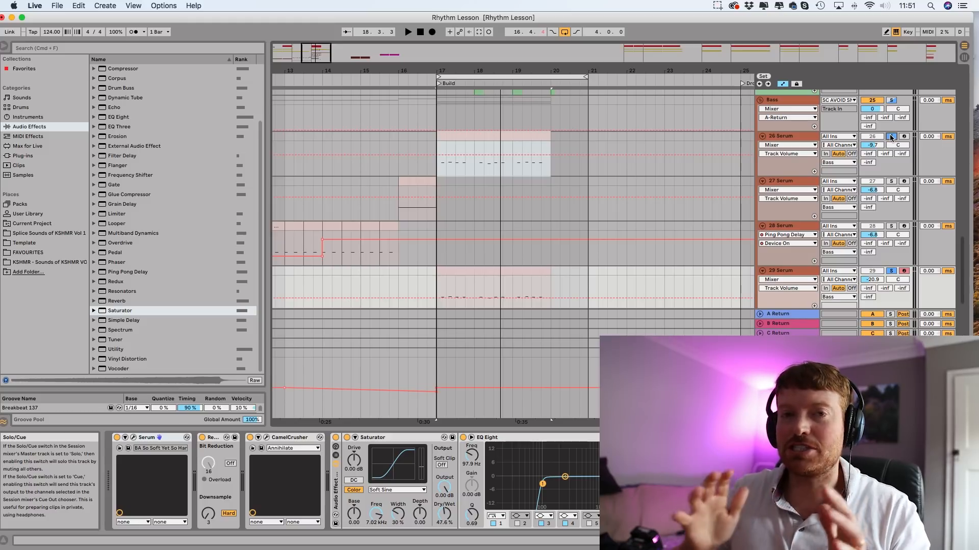
Step: Play the Bass Sub part of the build soloed, both alone and layered with 26 Serum and 29 Serum
{"action": "scroll", "coordinate": [892, 178], "scroll_direction": "down", "scroll_amount": 5}
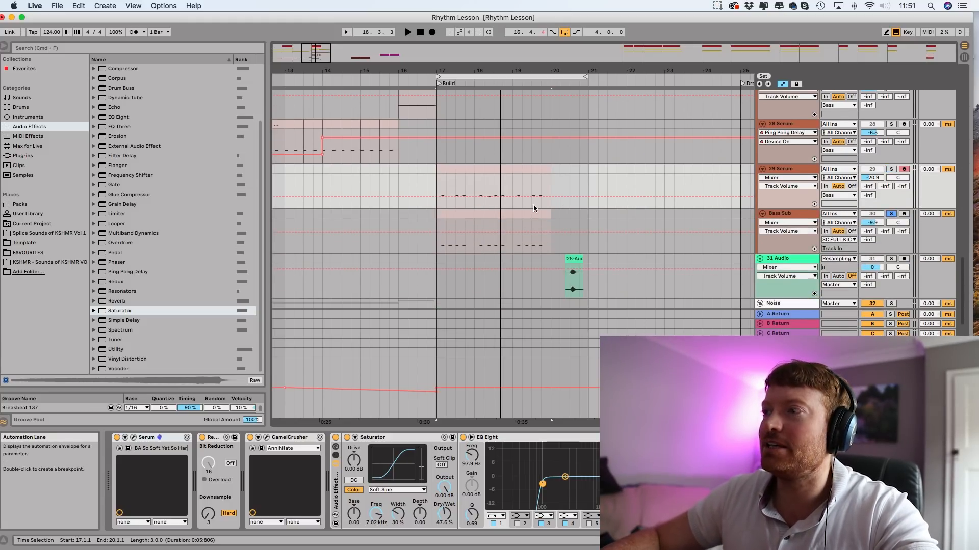
{"action": "left_click", "coordinate": [518, 211]}
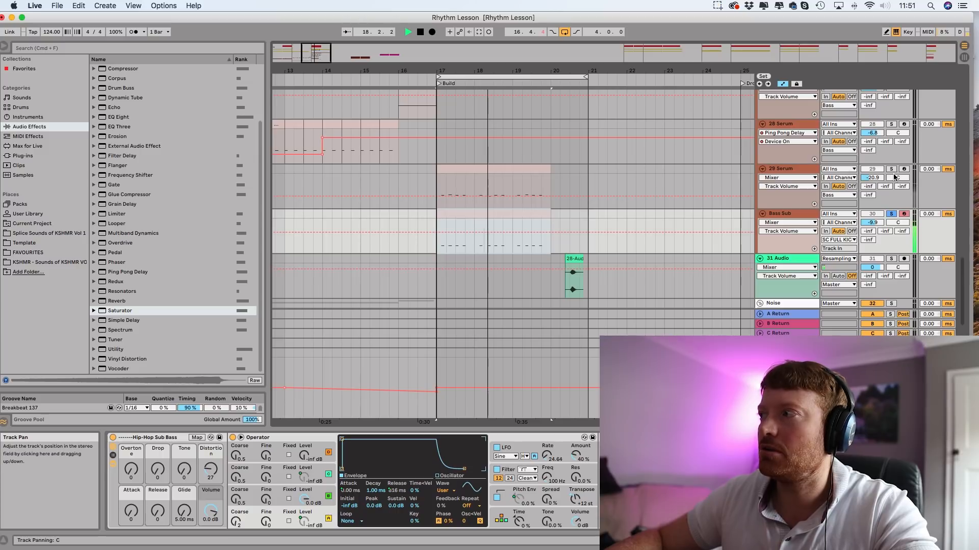
{"action": "key", "text": "space"}
{"action": "scroll", "coordinate": [891, 172], "scroll_direction": "up", "scroll_amount": 5}
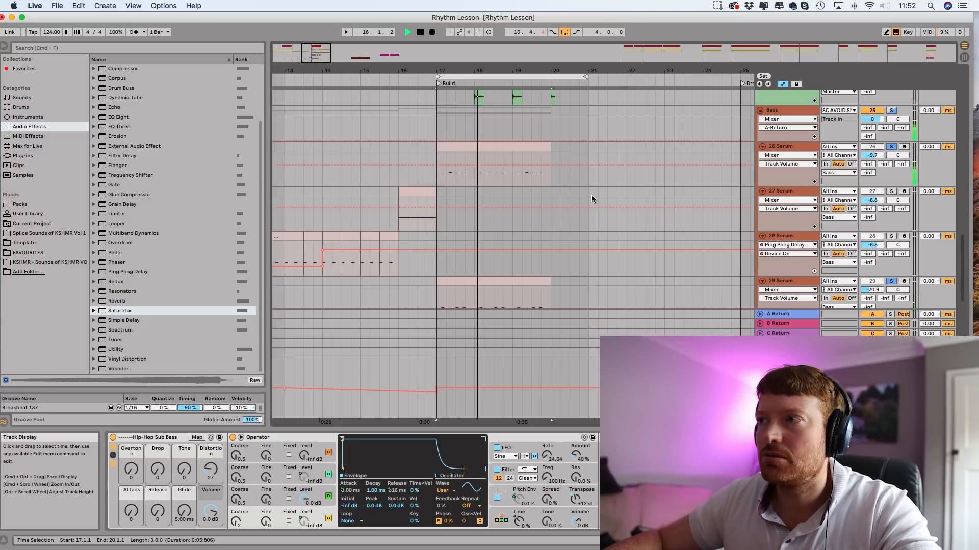
{"action": "key", "text": "space"}
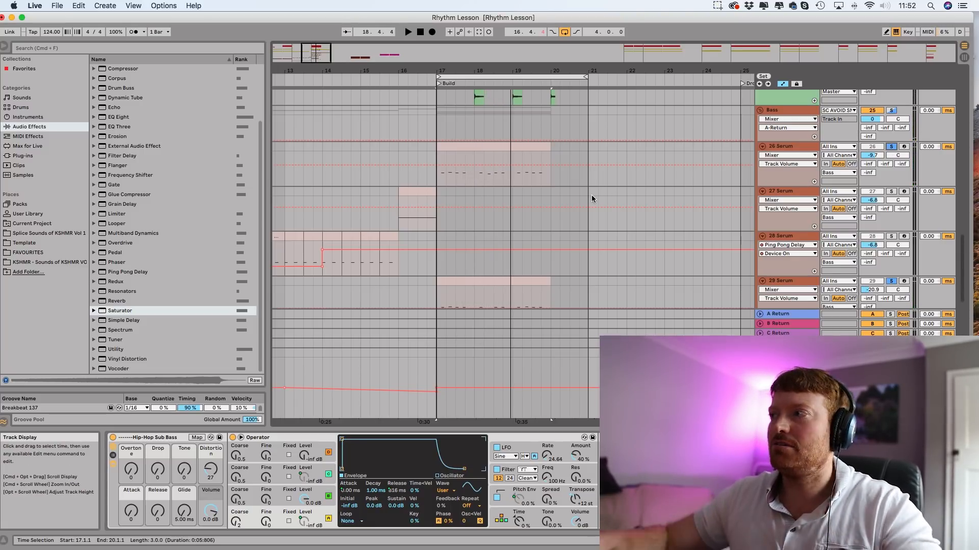
Step: Solo the Synths group and play it from the start of the build
{"action": "scroll", "coordinate": [592, 196], "scroll_direction": "down", "scroll_amount": 5}
{"action": "scroll", "coordinate": [591, 197], "scroll_direction": "up", "scroll_amount": 8}
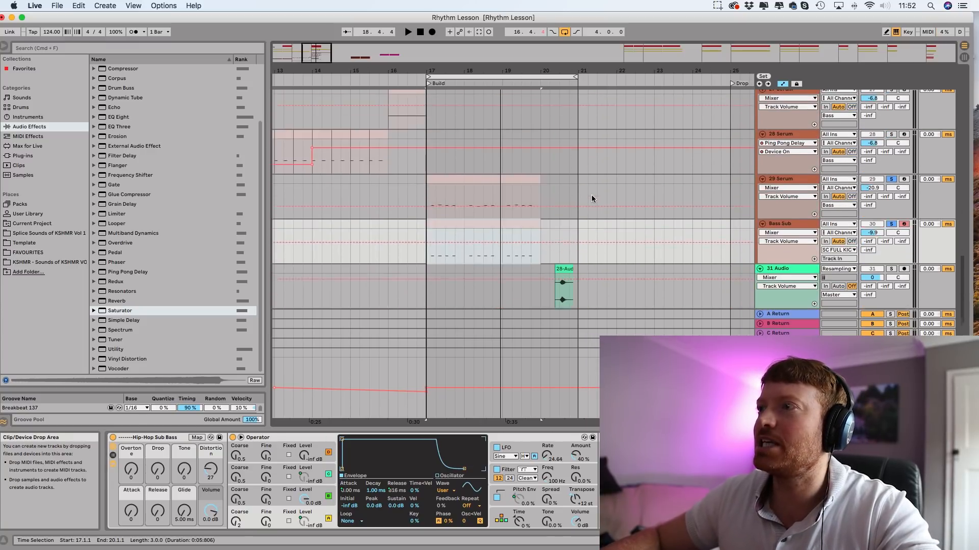
{"action": "scroll", "coordinate": [592, 195], "scroll_direction": "down", "scroll_amount": 2}
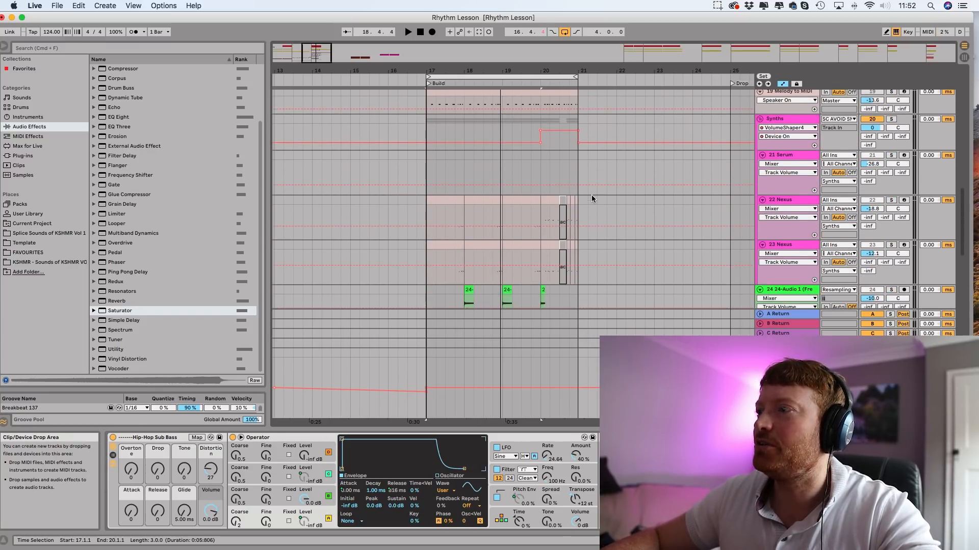
{"action": "left_click", "coordinate": [891, 119]}
{"action": "key", "text": "space"}
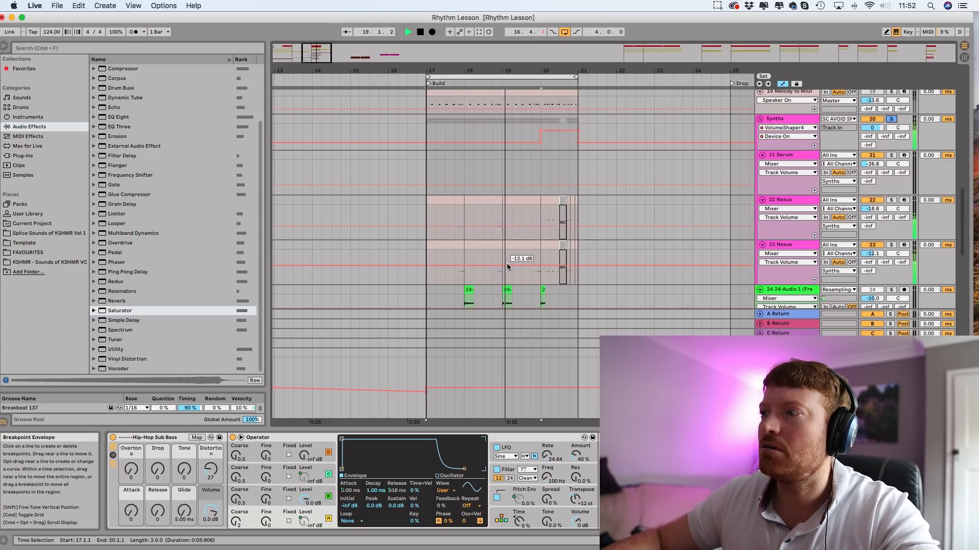
{"action": "key", "text": "space"}
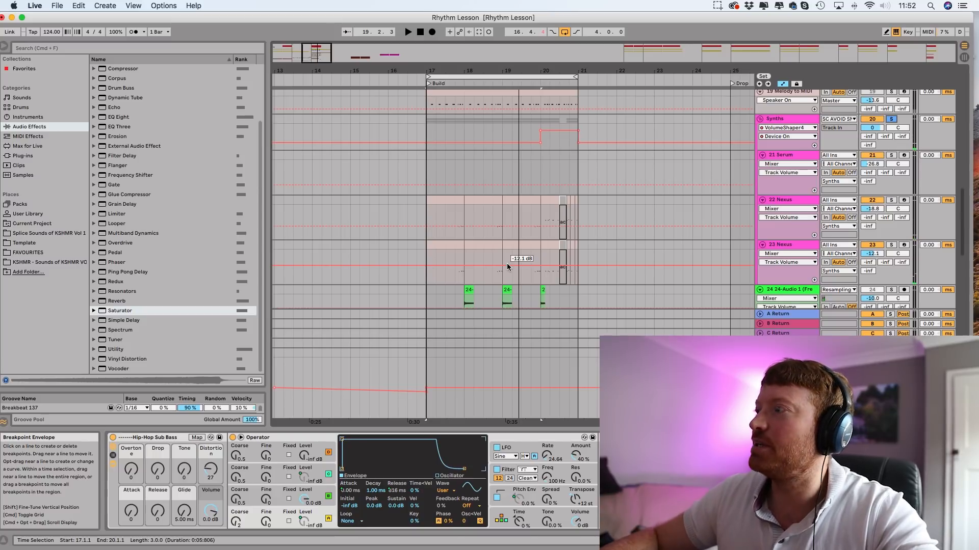
Step: Solo the 22 Nexus track and play its short phrase from 17.4.1
{"action": "left_click", "coordinate": [892, 201]}
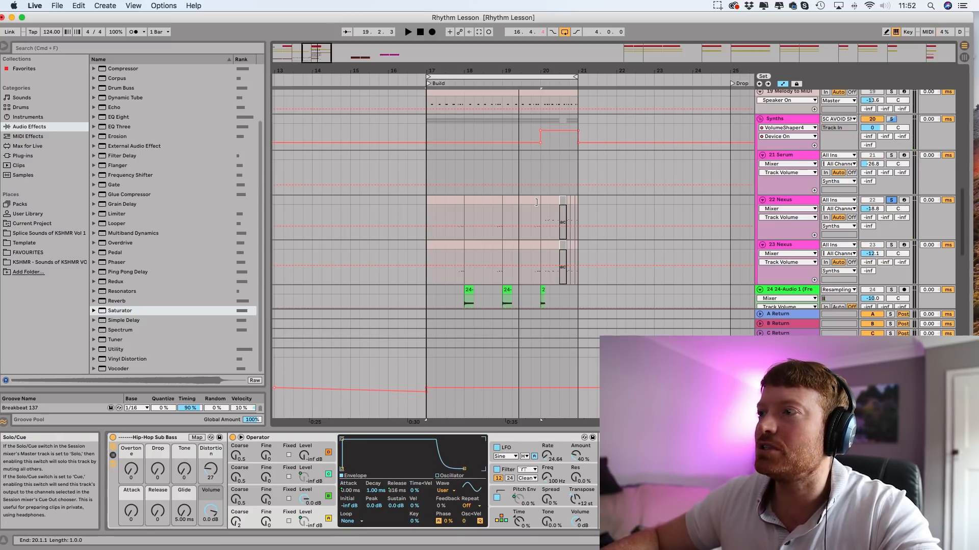
{"action": "left_click", "coordinate": [455, 233]}
{"action": "key", "text": "space"}
{"action": "key", "text": "space"}
{"action": "key", "text": "space"}
{"action": "key", "text": "space"}
Step: Solo the 23 Nexus track and play its short phrase from 17.4.1
{"action": "left_click", "coordinate": [891, 246]}
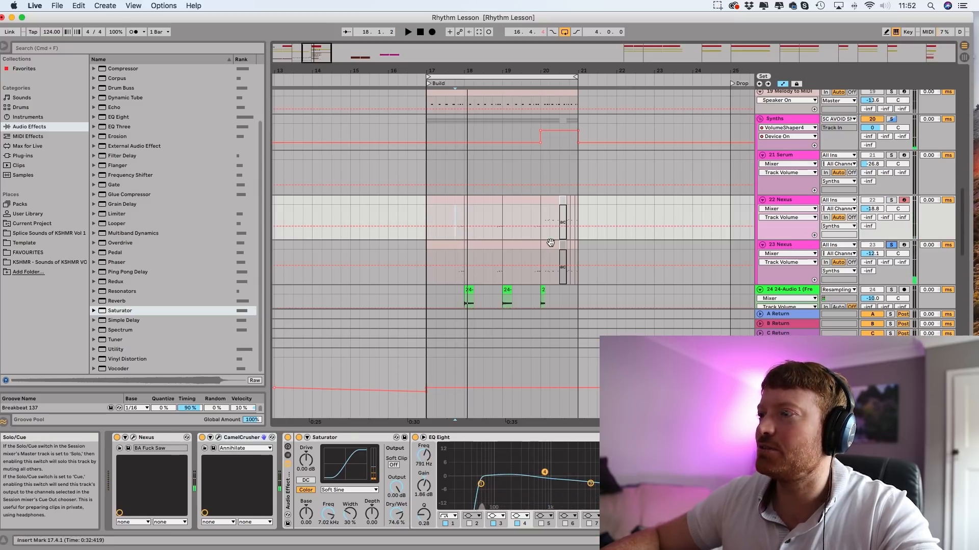
{"action": "left_click", "coordinate": [455, 274]}
{"action": "key", "text": "space"}
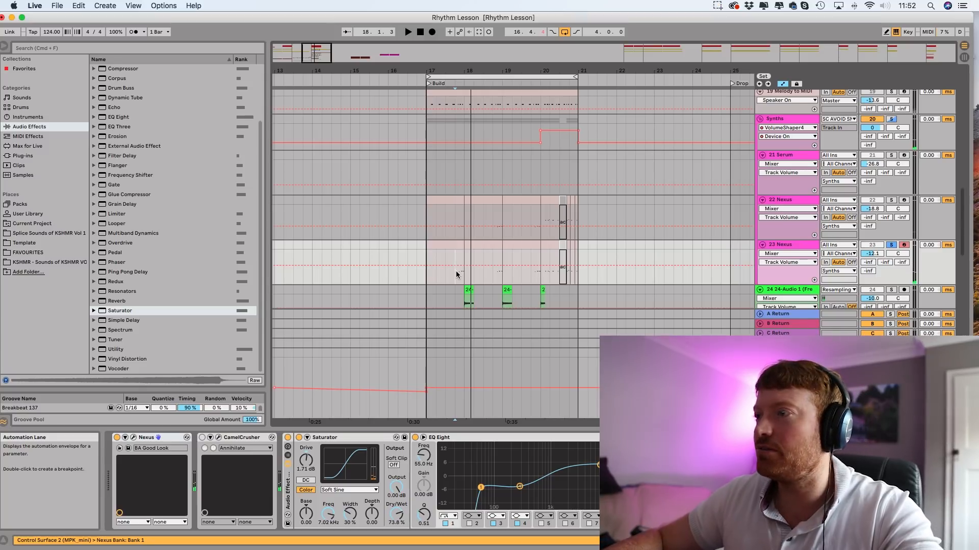
{"action": "key", "text": "space"}
{"action": "key", "text": "space"}
Step: Solo the 24-Audio track and play its first clip at bar 18 of the build
{"action": "left_click", "coordinate": [593, 295]}
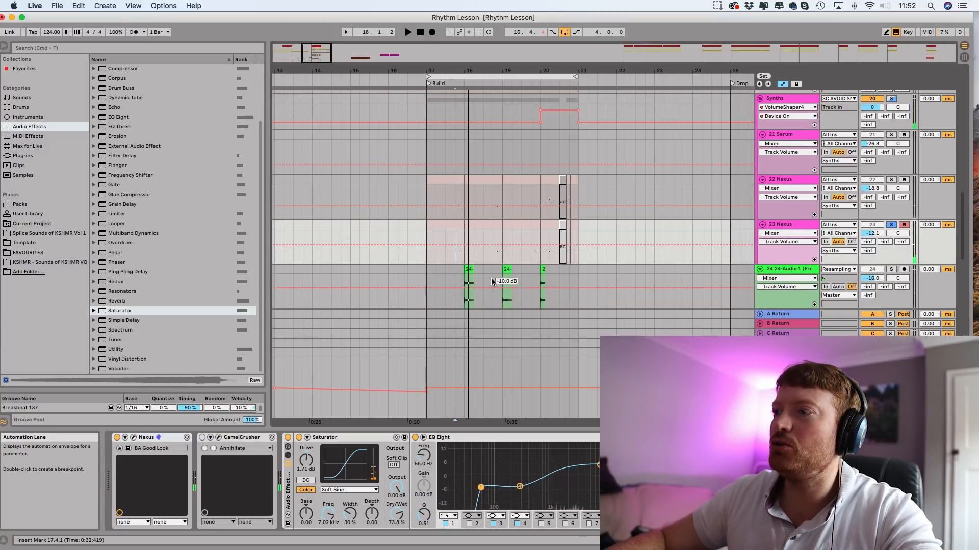
{"action": "left_click", "coordinate": [891, 270]}
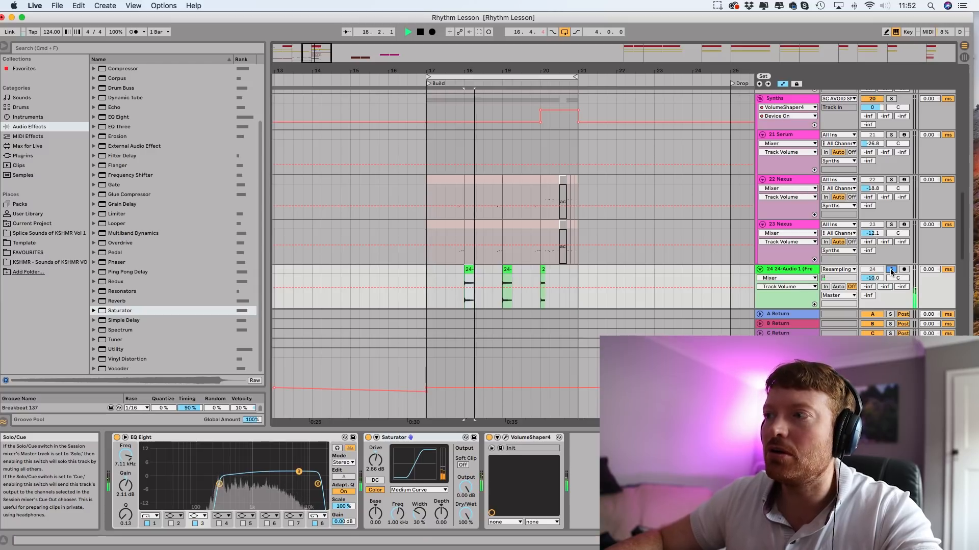
{"action": "key", "text": "space"}
{"action": "key", "text": "space"}
{"action": "key", "text": "space"}
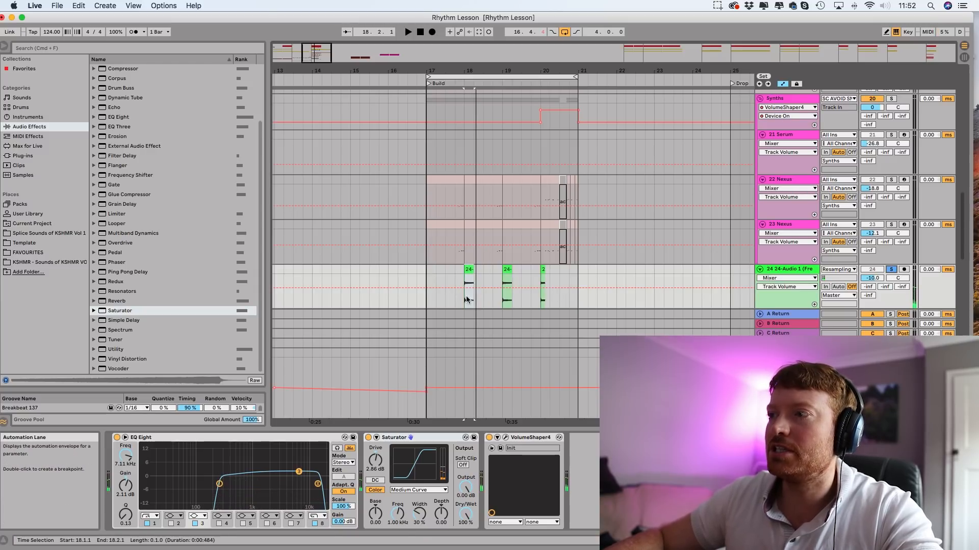
Step: Play the Synths group from 17.4.1, both with and without the 24-Audio track soloed alongside it
{"action": "left_click", "coordinate": [891, 100]}
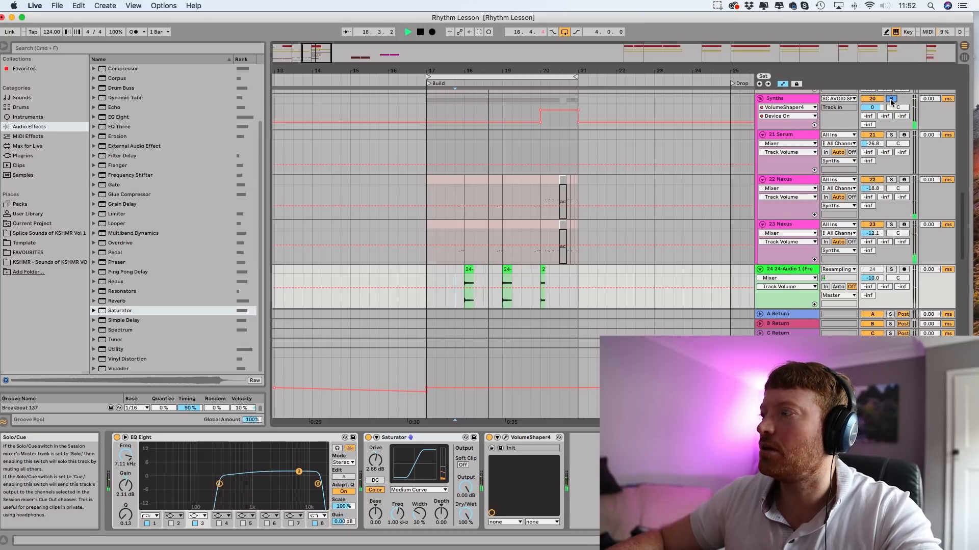
{"action": "left_click", "coordinate": [891, 269]}
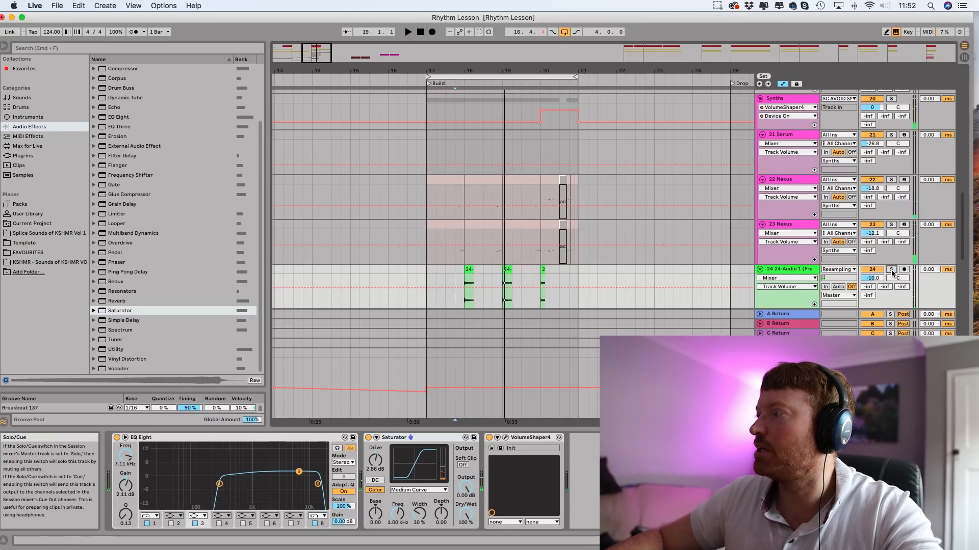
{"action": "key", "text": "space"}
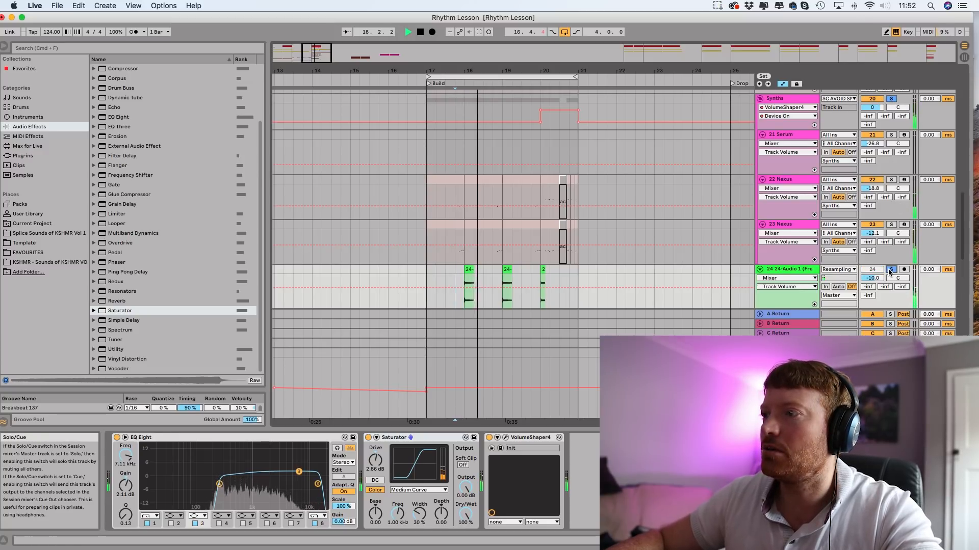
{"action": "key", "text": "space"}
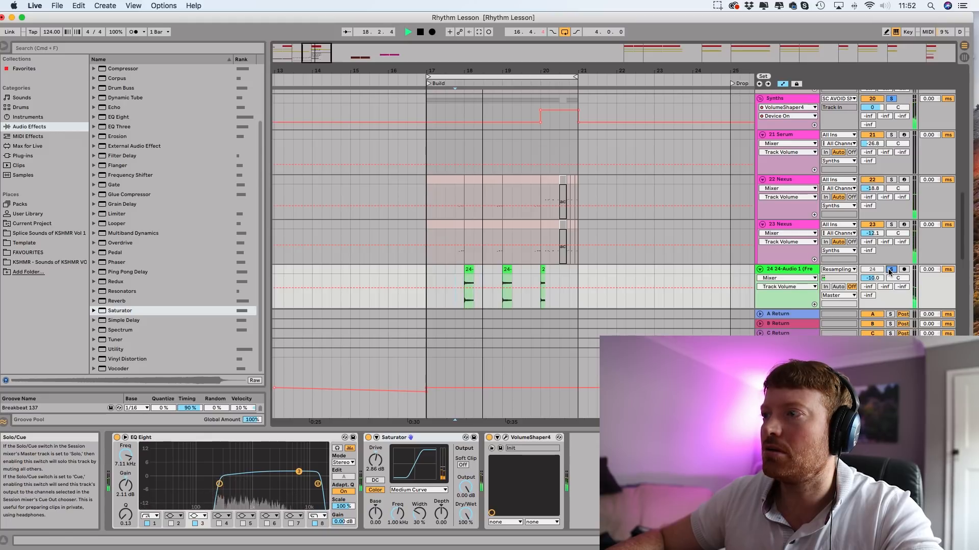
{"action": "key", "text": "space"}
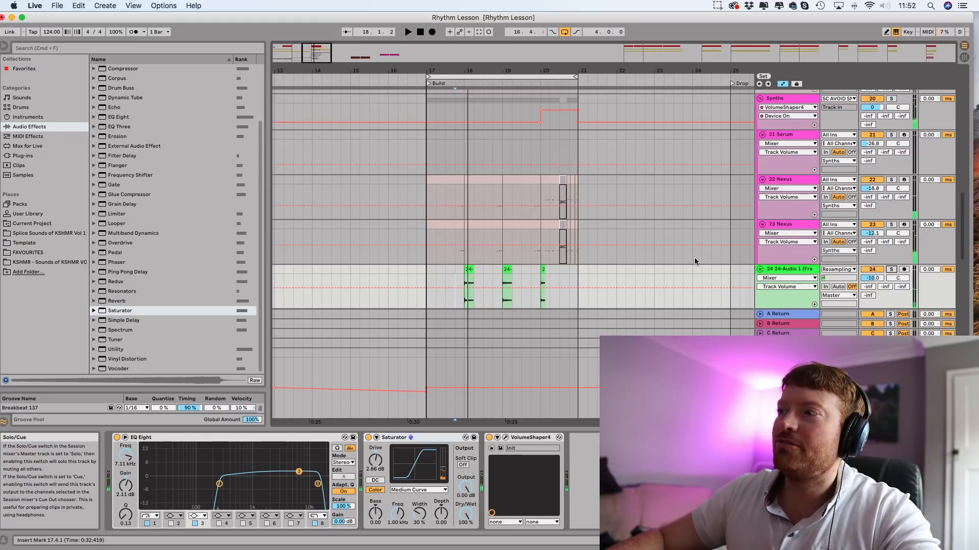
Step: Solo the Top Kick track and play its four-on-the-floor pattern in the build
{"action": "scroll", "coordinate": [694, 258], "scroll_direction": "up", "scroll_amount": 5}
{"action": "scroll", "coordinate": [695, 258], "scroll_direction": "up", "scroll_amount": 10}
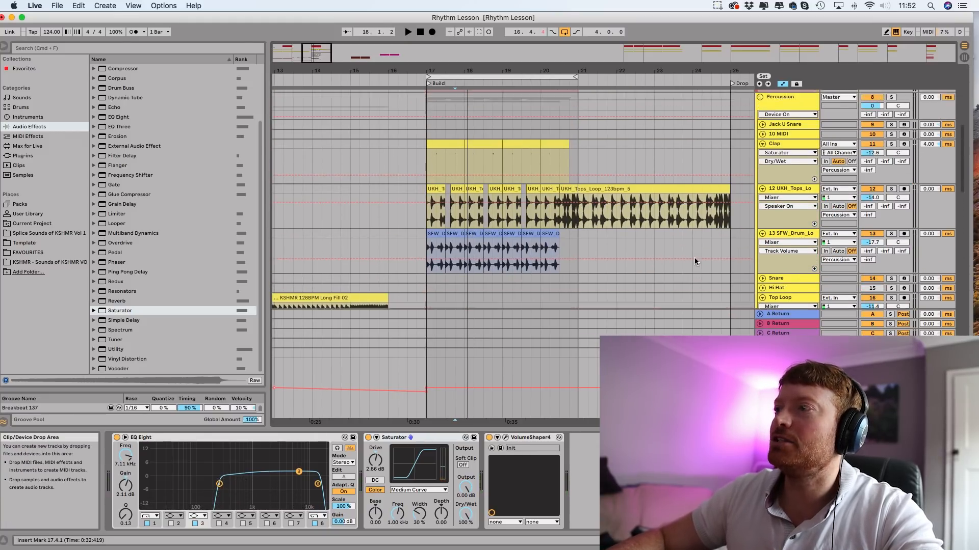
{"action": "left_click", "coordinate": [892, 134]}
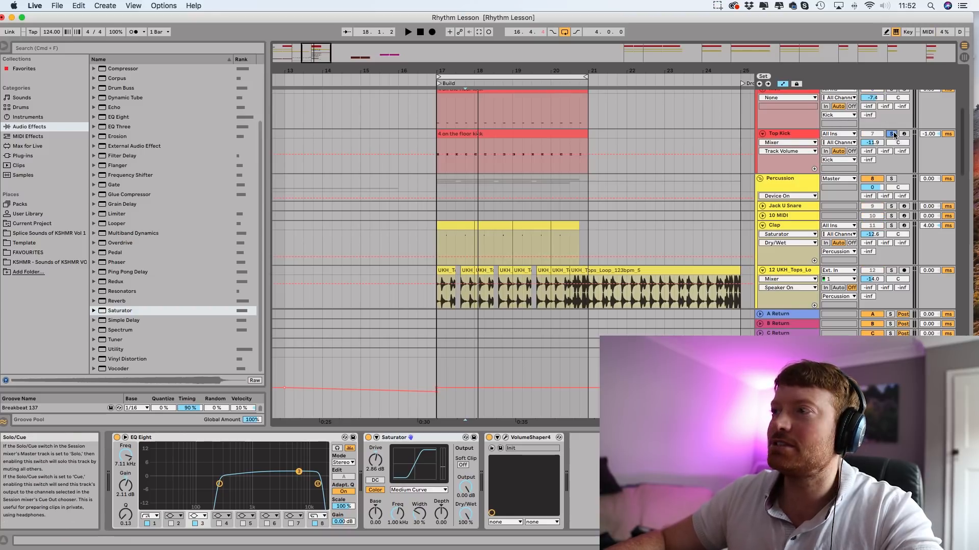
{"action": "key", "text": "space"}
{"action": "scroll", "coordinate": [893, 135], "scroll_direction": "up", "scroll_amount": 2}
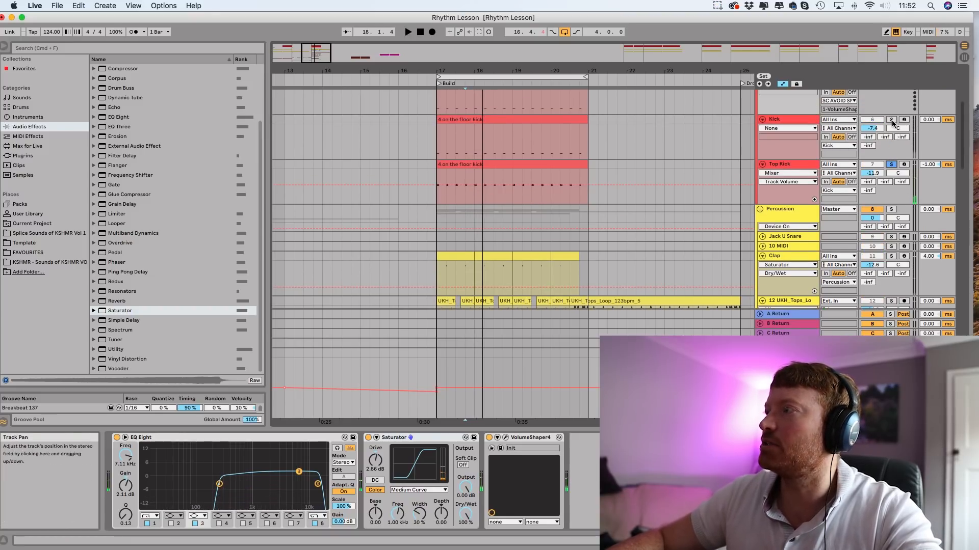
Step: Solo the Kick track alongside Top Kick and play both four-on-the-floor patterns together in the build
{"action": "left_click", "coordinate": [892, 121], "text": "super"}
{"action": "key", "text": "space"}
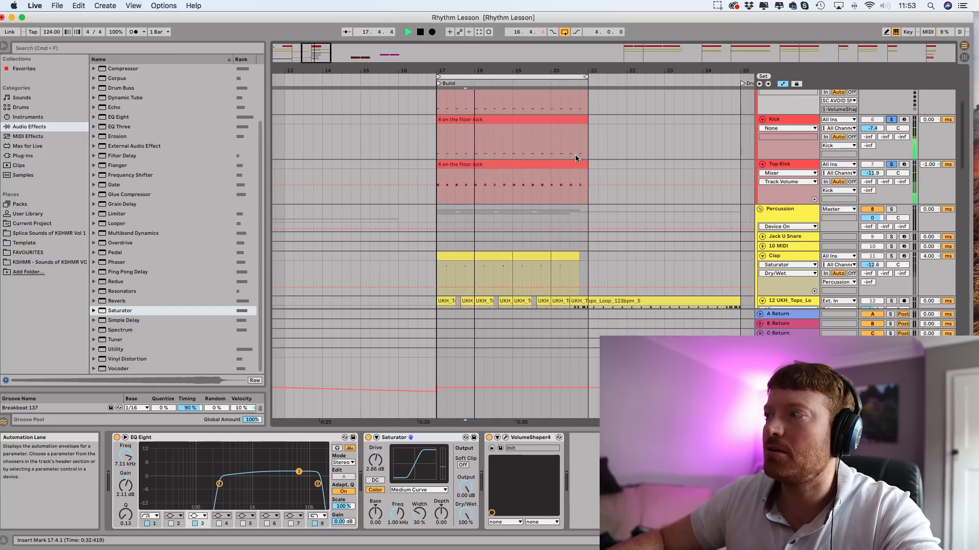
{"action": "scroll", "coordinate": [581, 158], "scroll_direction": "down", "scroll_amount": 4}
{"action": "key", "text": "space"}
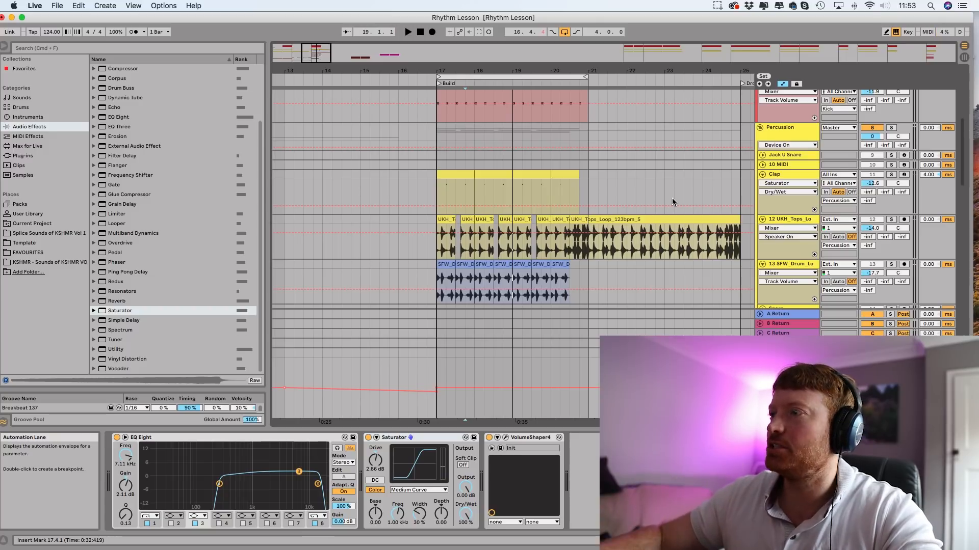
Step: Play the build's percussion by soloing the Clap track, together with the 12 UKH_Tops and 13 SFW_Drum loop tracks
{"action": "key", "text": "space"}
{"action": "left_click", "coordinate": [889, 175]}
{"action": "key", "text": "space"}
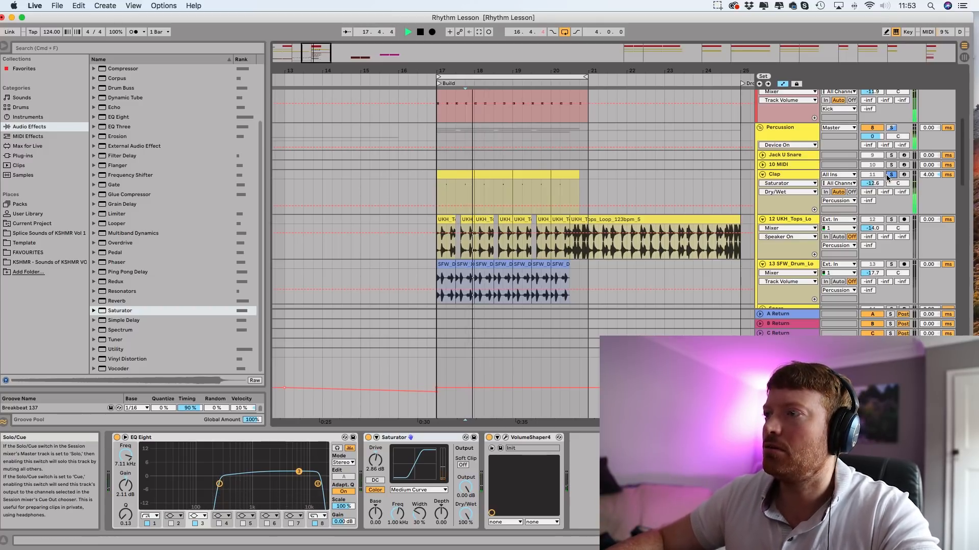
{"action": "key", "text": "space"}
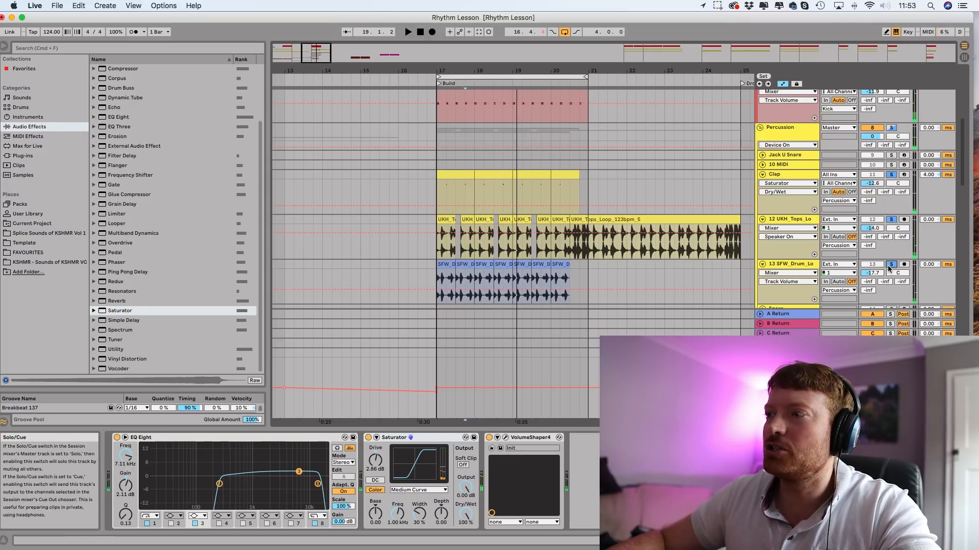
{"action": "key", "text": "space"}
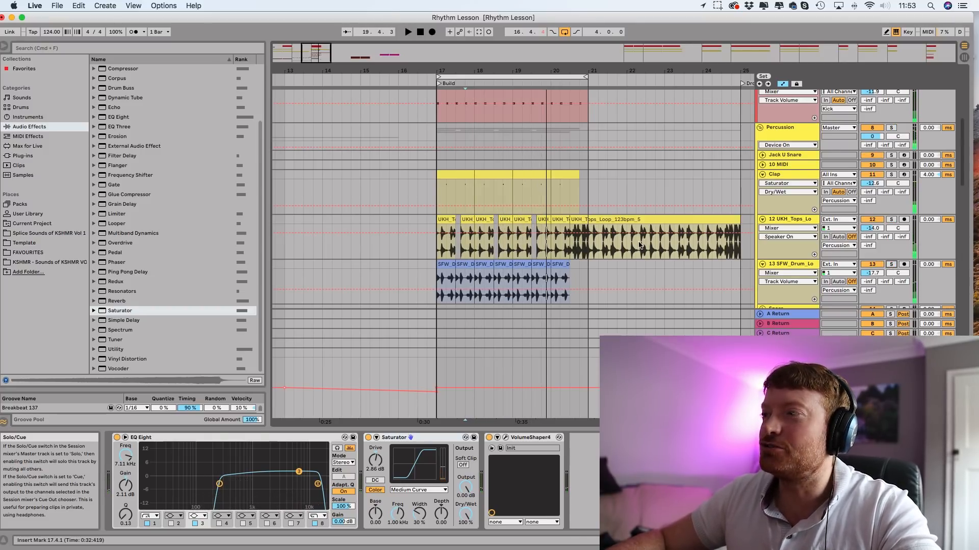
Step: Play the full build from 17.1.1 with all tracks unsoloed, following the synth and bass tracks during playback
{"action": "scroll", "coordinate": [639, 244], "scroll_direction": "down", "scroll_amount": 15}
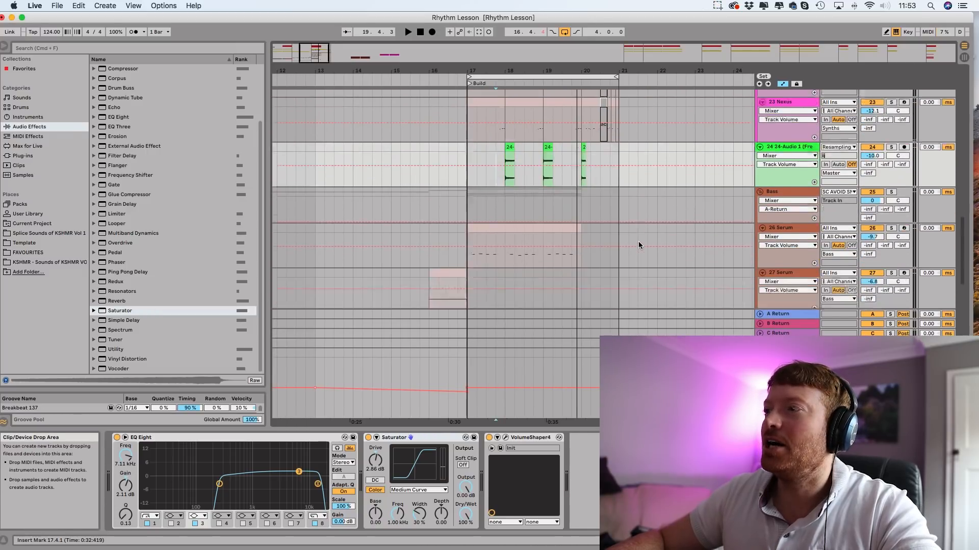
{"action": "scroll", "coordinate": [638, 241], "scroll_direction": "down", "scroll_amount": 3}
{"action": "scroll", "coordinate": [638, 241], "scroll_direction": "down", "scroll_amount": 8}
{"action": "scroll", "coordinate": [638, 245], "scroll_direction": "up", "scroll_amount": 5}
{"action": "scroll", "coordinate": [638, 241], "scroll_direction": "up", "scroll_amount": 12}
{"action": "left_click", "coordinate": [437, 225]}
{"action": "key", "text": "space"}
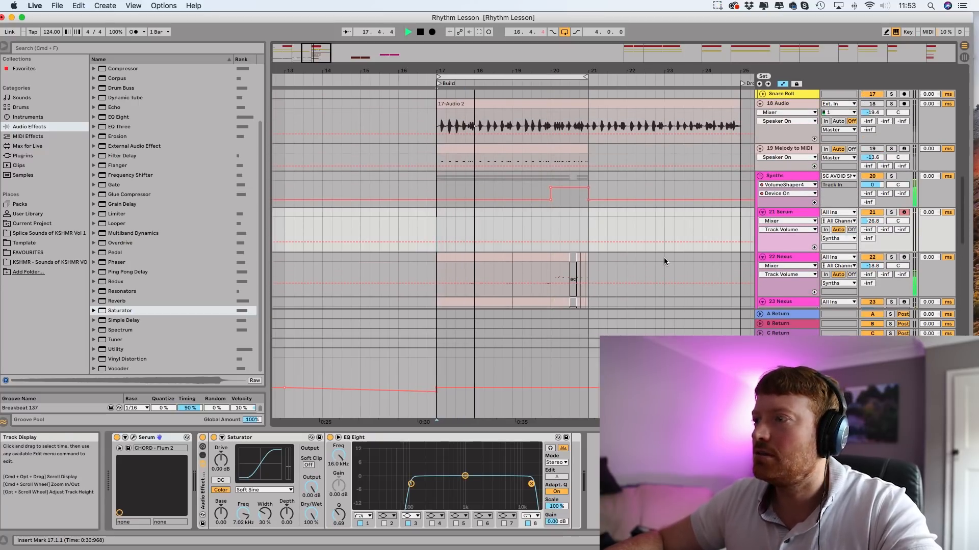
{"action": "scroll", "coordinate": [663, 258], "scroll_direction": "down", "scroll_amount": 6}
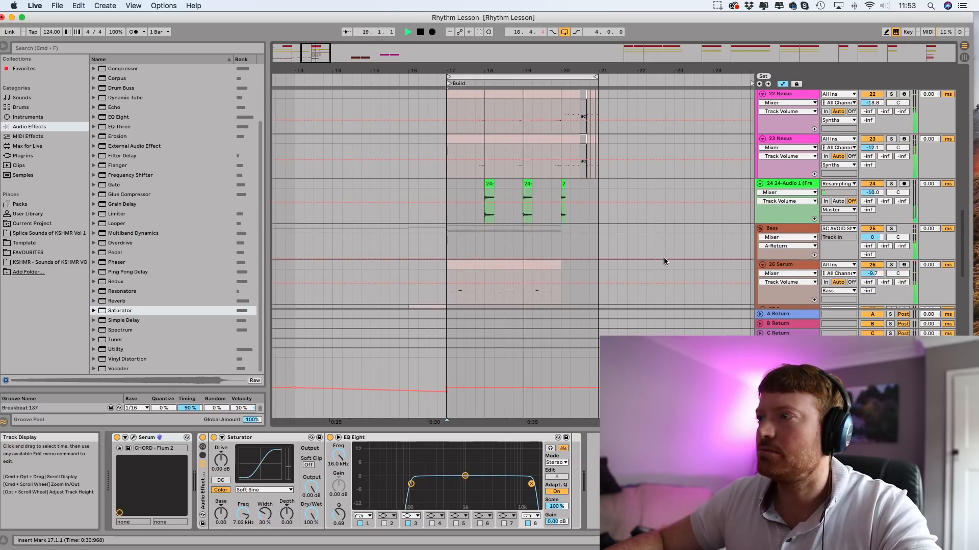
{"action": "scroll", "coordinate": [664, 258], "scroll_direction": "down", "scroll_amount": 5}
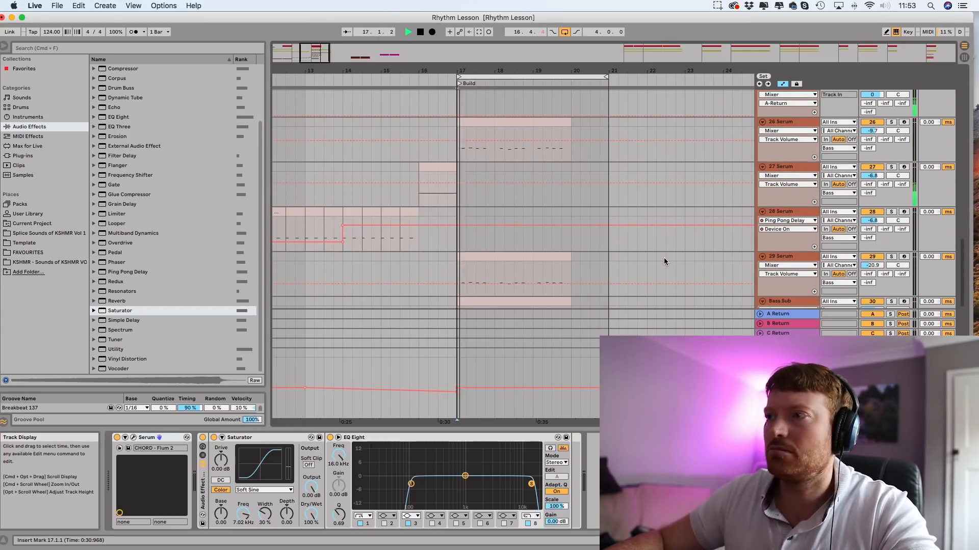
{"action": "key", "text": "space"}
Step: Solo the 27 Serum bass track and play its single clip at bar 16, just before the build
{"action": "left_click", "coordinate": [441, 164]}
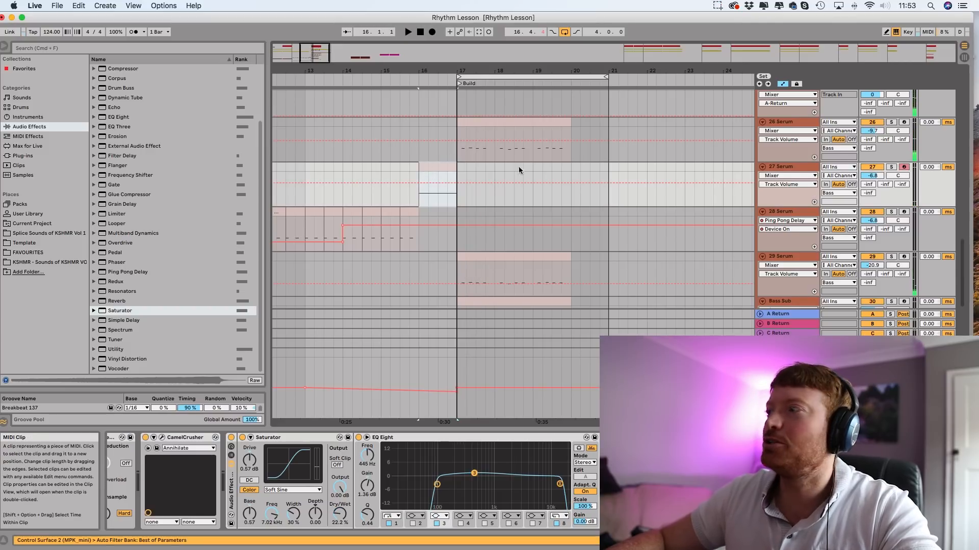
{"action": "left_click", "coordinate": [891, 167]}
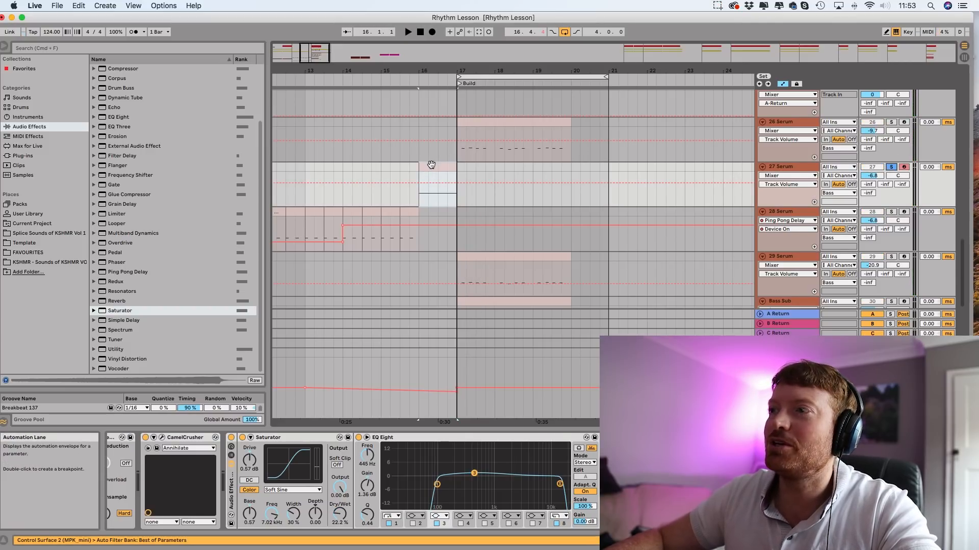
{"action": "key", "text": "space"}
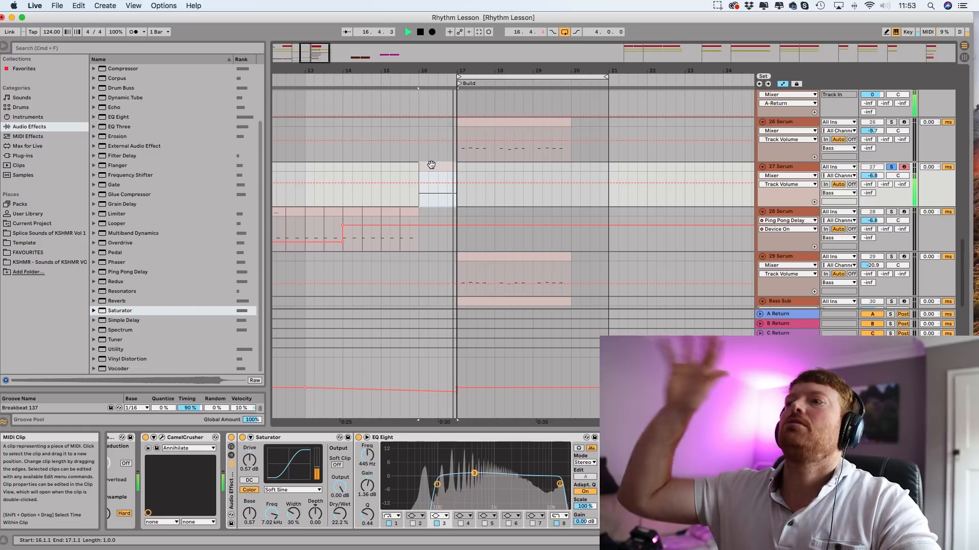
{"action": "key", "text": "space"}
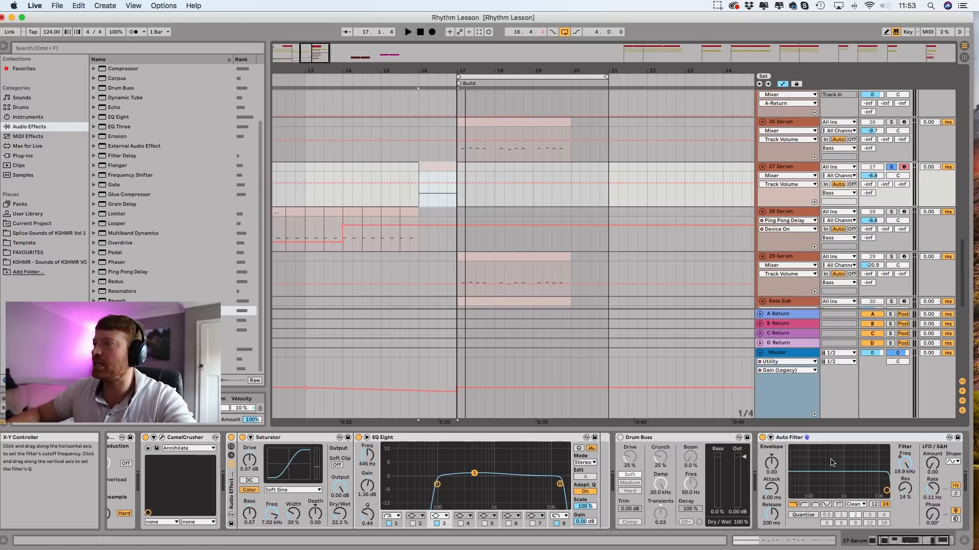
Step: Open the 27 Serum clip at bar 16 and temporarily enlarge its clip view to examine the envelope curve
{"action": "left_click", "coordinate": [440, 167]}
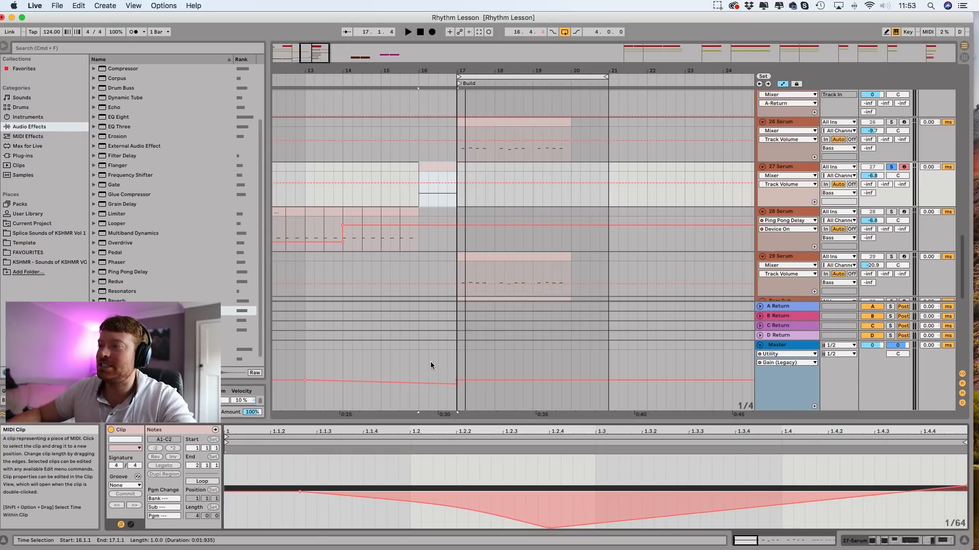
{"action": "left_click_drag", "start_coordinate": [461, 422], "coordinate": [455, 213]}
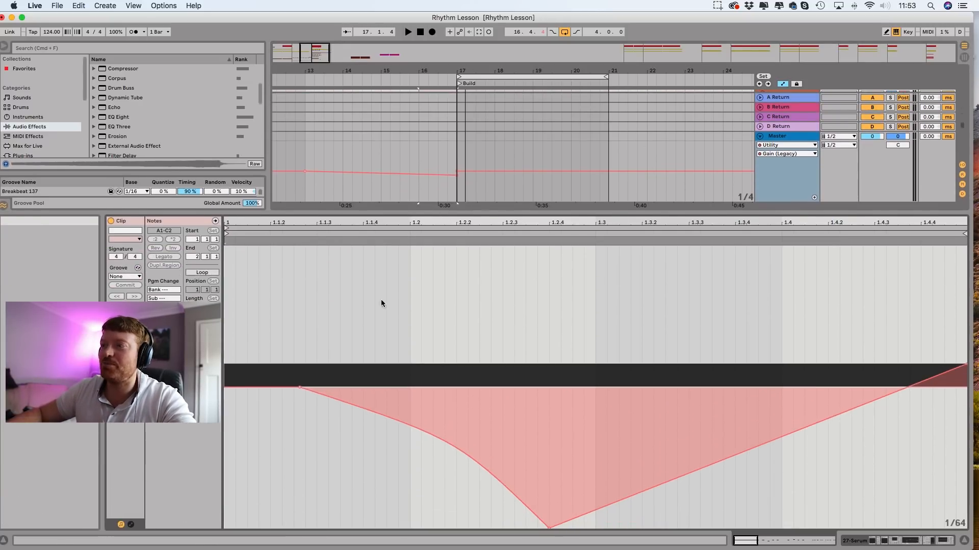
{"action": "key", "text": "space"}
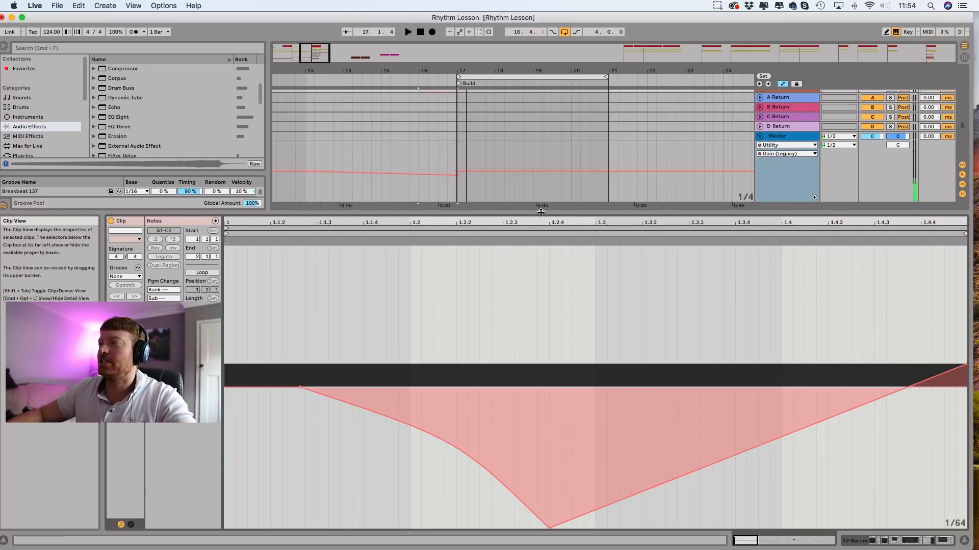
{"action": "left_click_drag", "start_coordinate": [544, 215], "coordinate": [539, 447]}
Step: Solo the 18 Audio track and play its recorded 17-Audio 2 clip from the start of the build
{"action": "left_click_drag", "start_coordinate": [389, 71], "coordinate": [389, 31]}
{"action": "scroll", "coordinate": [426, 152], "scroll_direction": "up", "scroll_amount": 4}
{"action": "scroll", "coordinate": [426, 152], "scroll_direction": "up", "scroll_amount": 8}
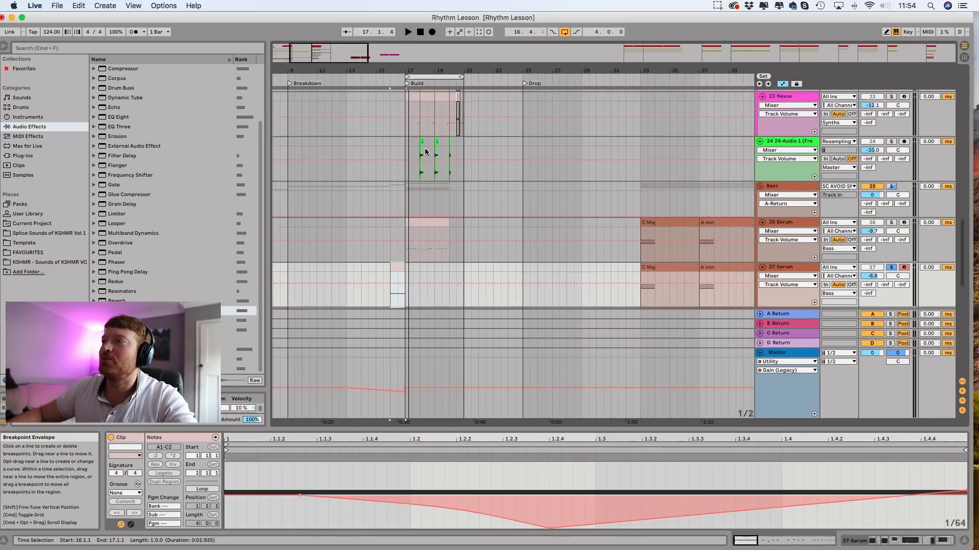
{"action": "left_click", "coordinate": [464, 124]}
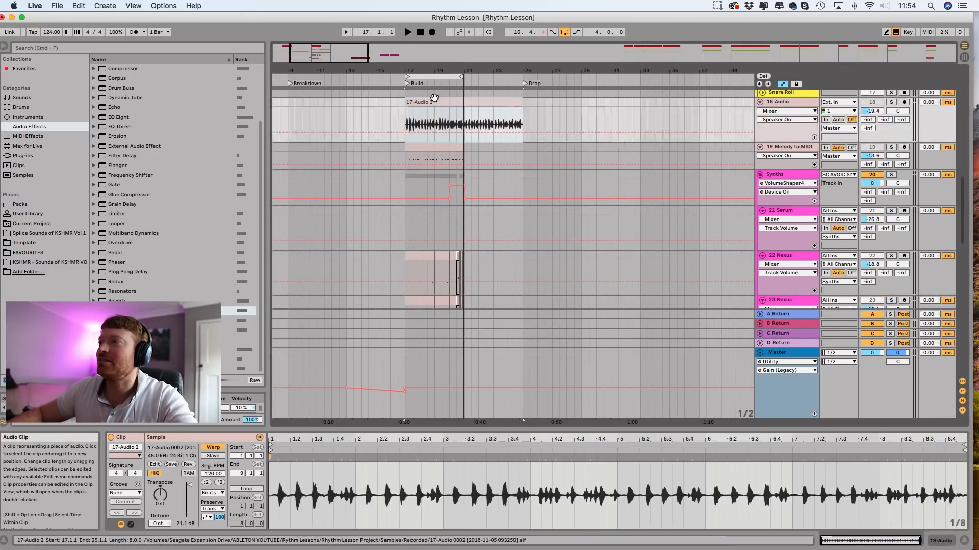
{"action": "left_click", "coordinate": [890, 102]}
{"action": "key", "text": "space"}
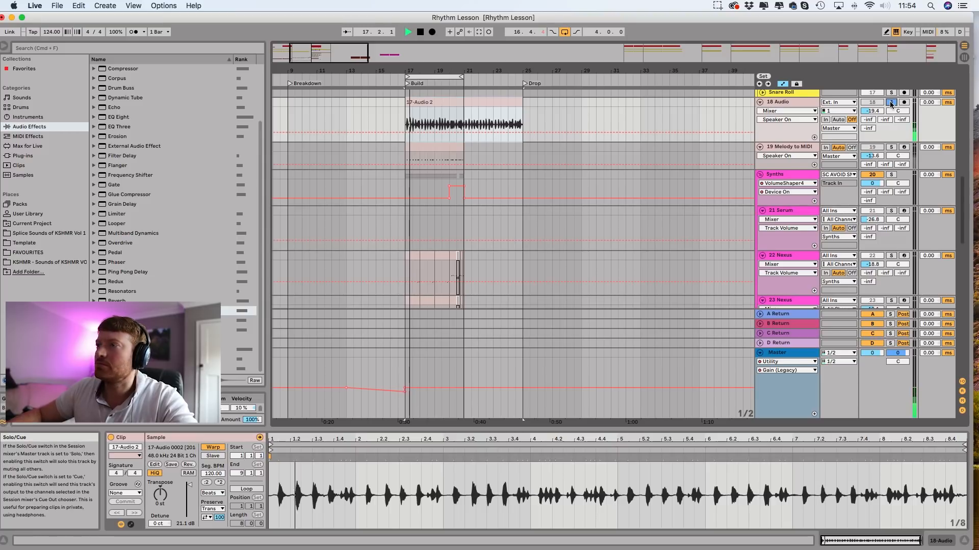
Step: Set the 18 Audio track's volume to -11.3 dB during playback, unsolo the track and stop playback
{"action": "left_click_drag", "start_coordinate": [874, 112], "coordinate": [873, 97]}
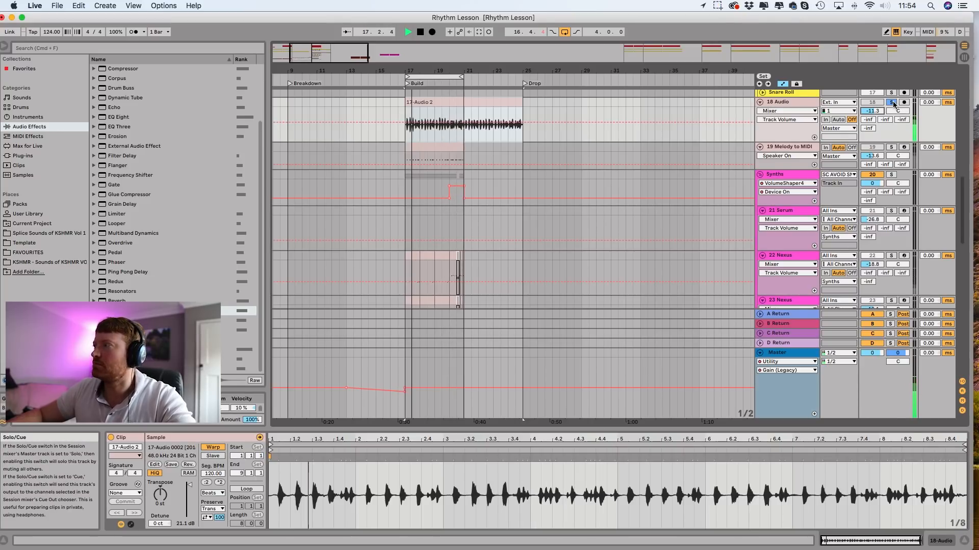
{"action": "left_click", "coordinate": [892, 101]}
{"action": "key", "text": "space"}
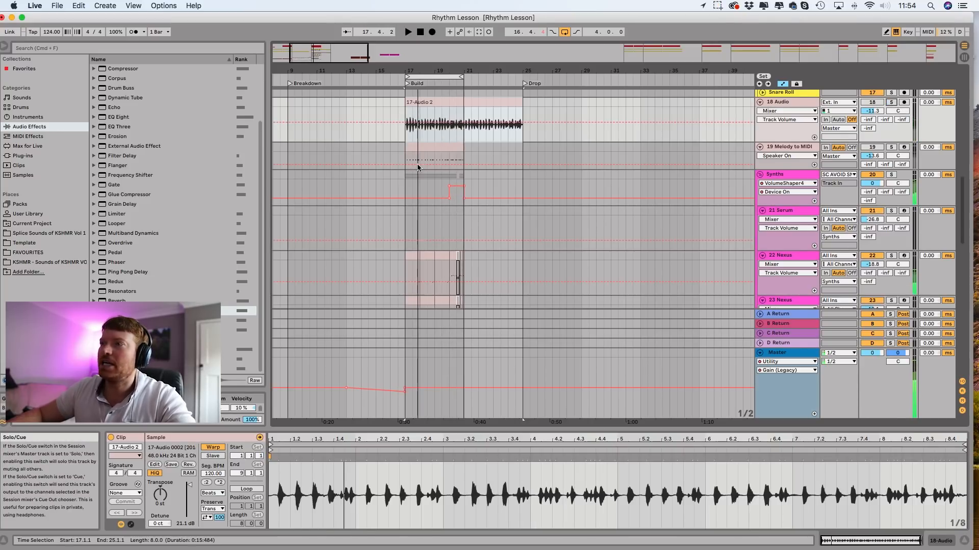
Step: Play the full arrangement from the breakdown at 9.1.1 into the build, following the bass and synth tracks
{"action": "left_click", "coordinate": [291, 187]}
{"action": "key", "text": "space"}
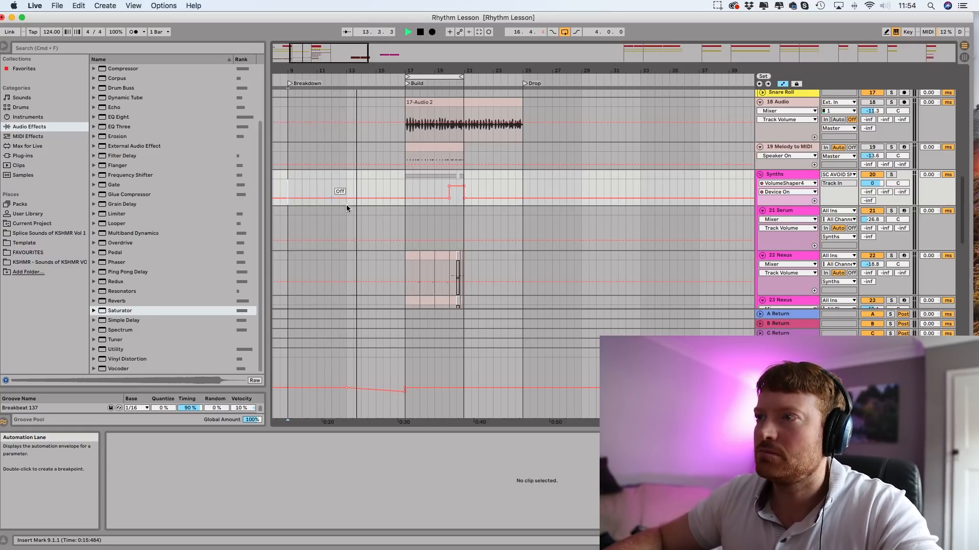
{"action": "scroll", "coordinate": [354, 210], "scroll_direction": "down", "scroll_amount": 10}
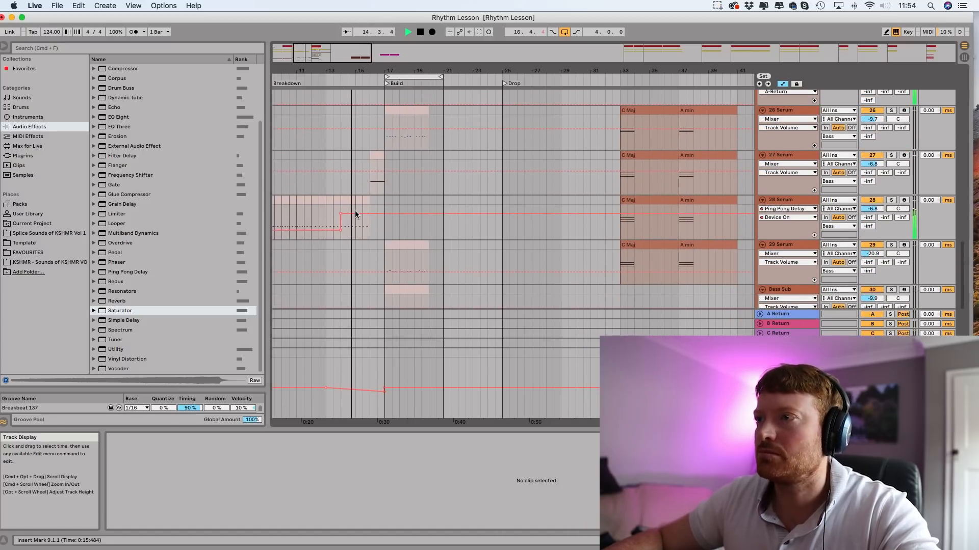
{"action": "scroll", "coordinate": [355, 210], "scroll_direction": "down", "scroll_amount": 2}
{"action": "scroll", "coordinate": [355, 210], "scroll_direction": "down", "scroll_amount": 2}
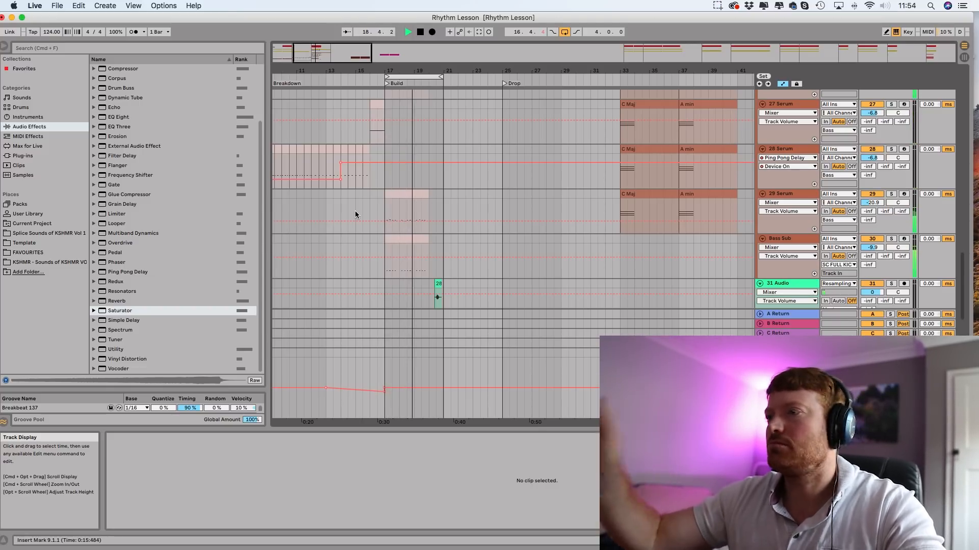
{"action": "scroll", "coordinate": [482, 280], "scroll_direction": "up", "scroll_amount": 4}
{"action": "scroll", "coordinate": [482, 277], "scroll_direction": "up", "scroll_amount": 3}
{"action": "scroll", "coordinate": [728, 207], "scroll_direction": "up", "scroll_amount": 1}
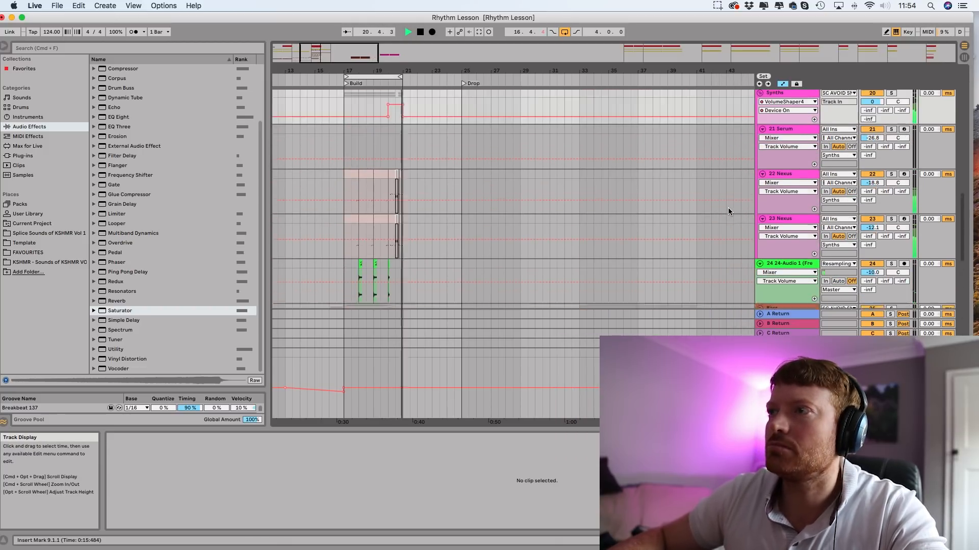
{"action": "scroll", "coordinate": [728, 207], "scroll_direction": "up", "scroll_amount": 2}
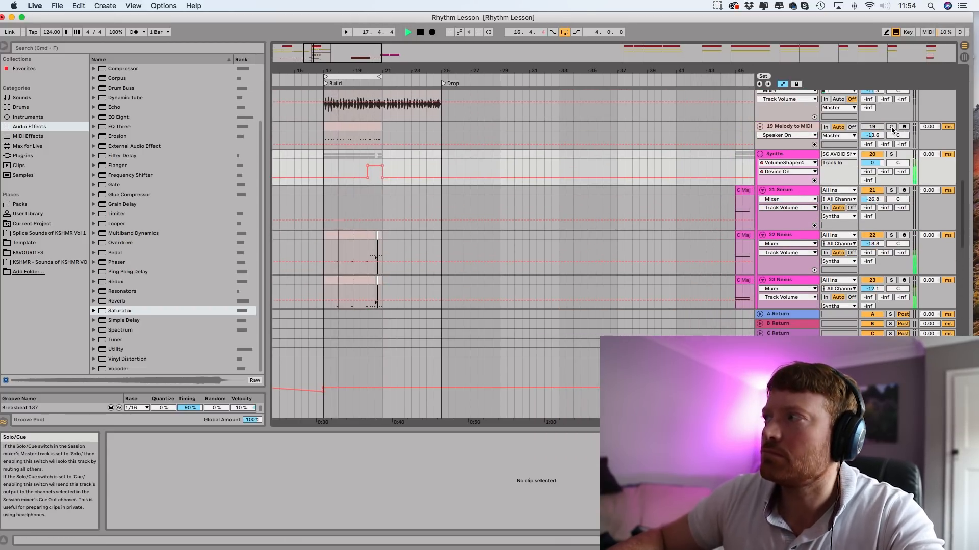